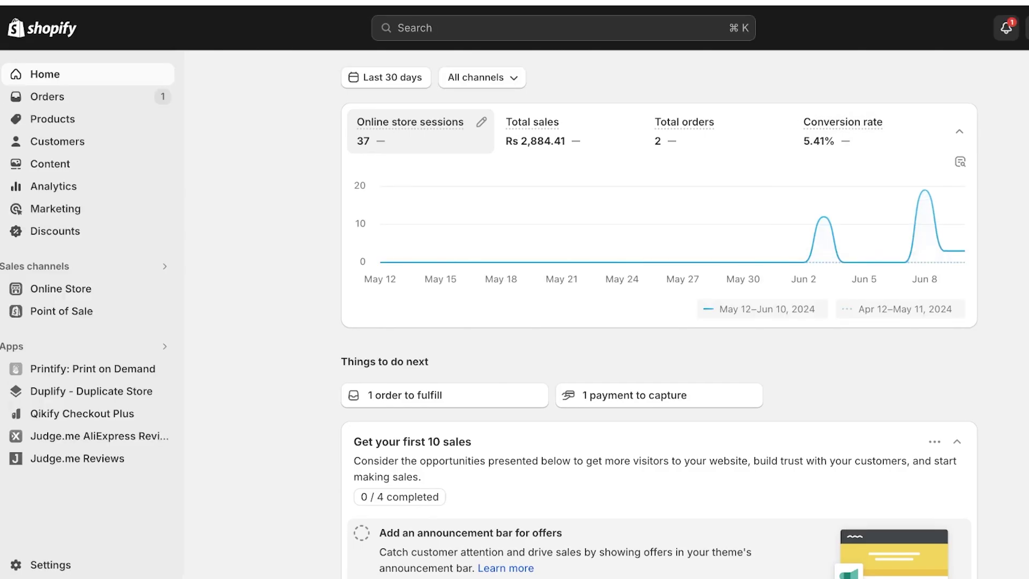
# Step: Open the Pink Sapphire store's Domains settings, which list the myshopify.com address as primary
pyautogui.click(50, 565)
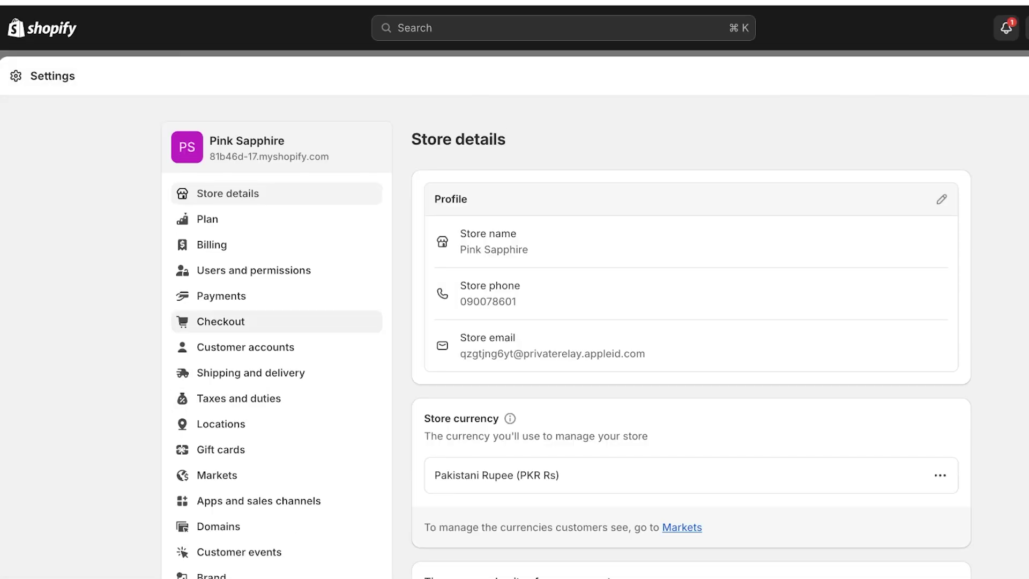
pyautogui.click(218, 527)
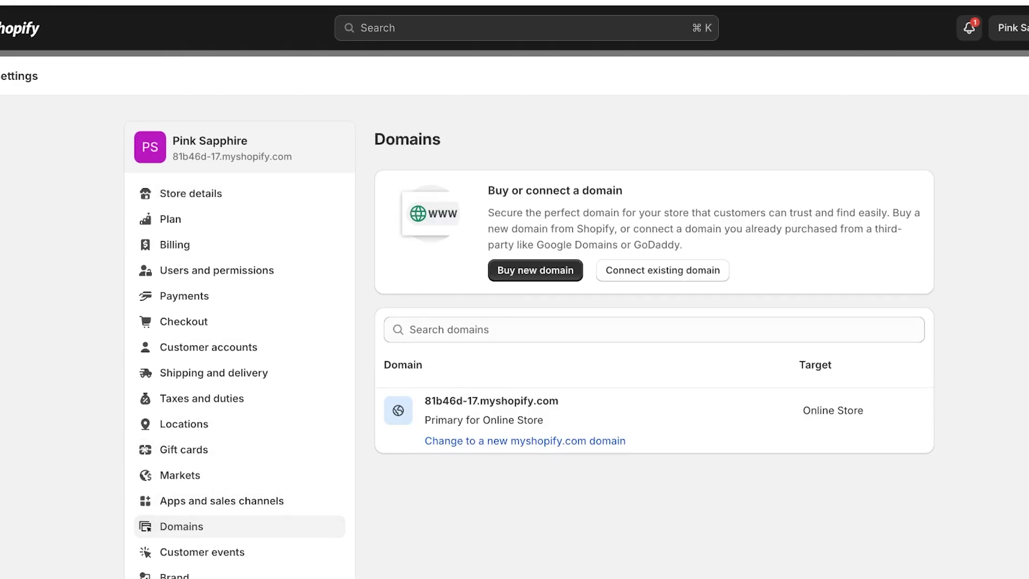
pyautogui.scroll(-1, 530, 337)
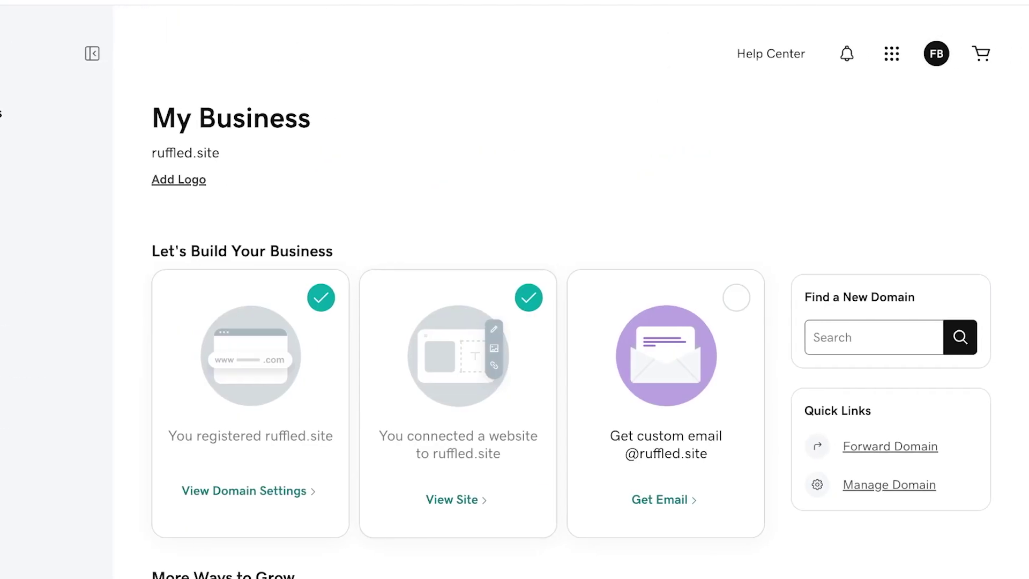
# Step: Open ruffled.site's Domain Settings in GoDaddy and review its overview
pyautogui.scroll(-13, 459, 290)
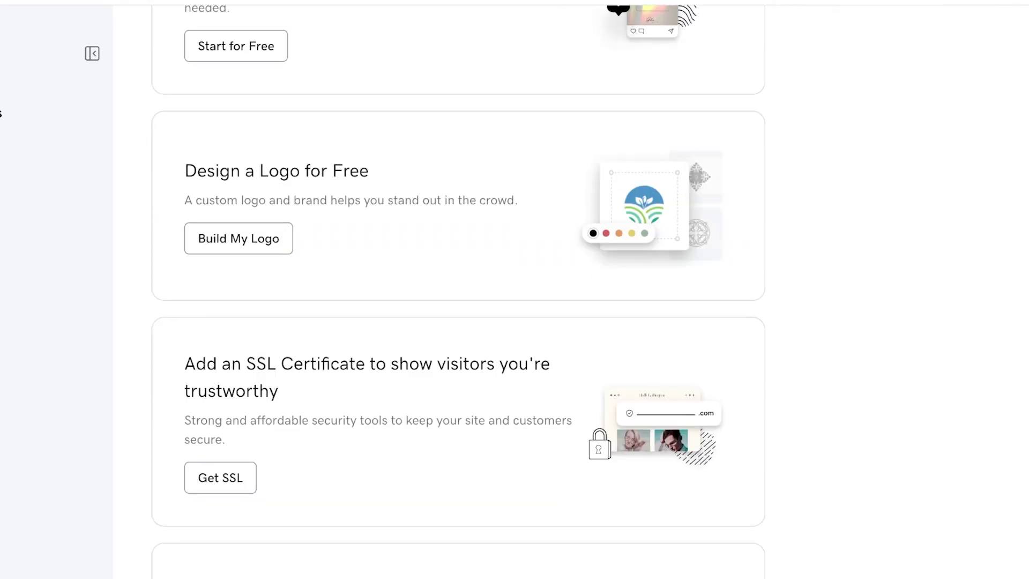
pyautogui.scroll(12, 458, 290)
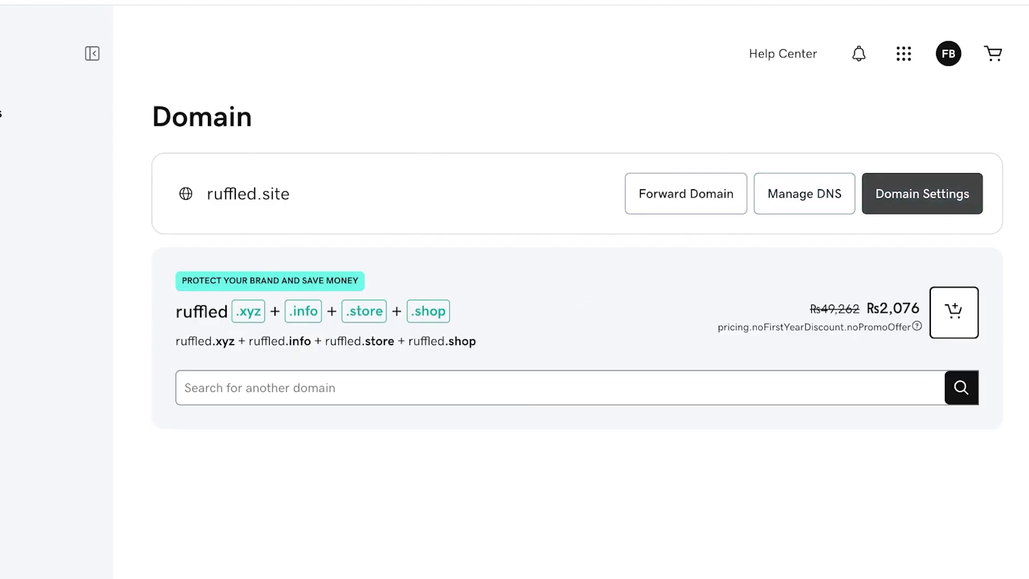
pyautogui.click(923, 194)
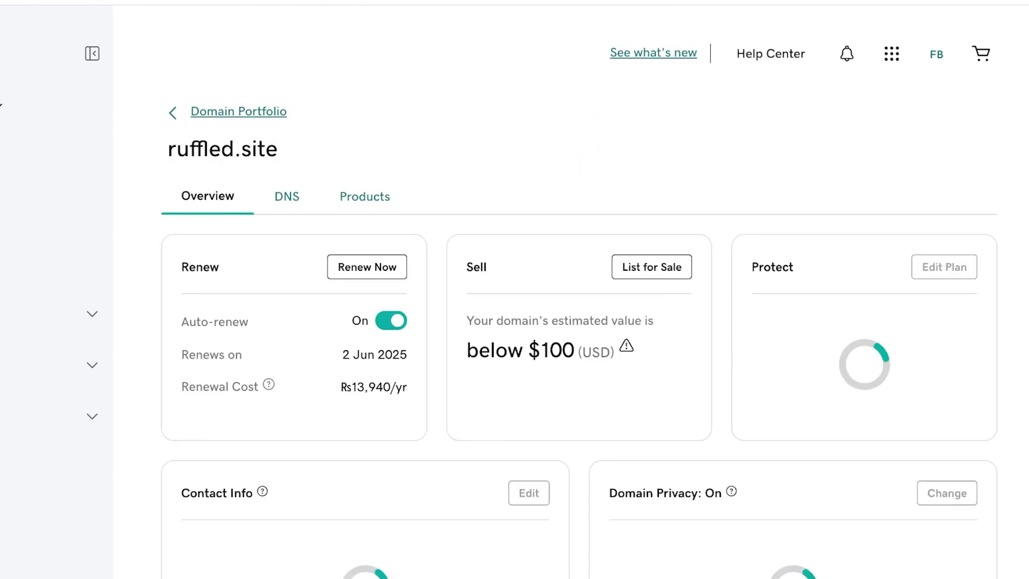
pyautogui.scroll(-3, 1, 105)
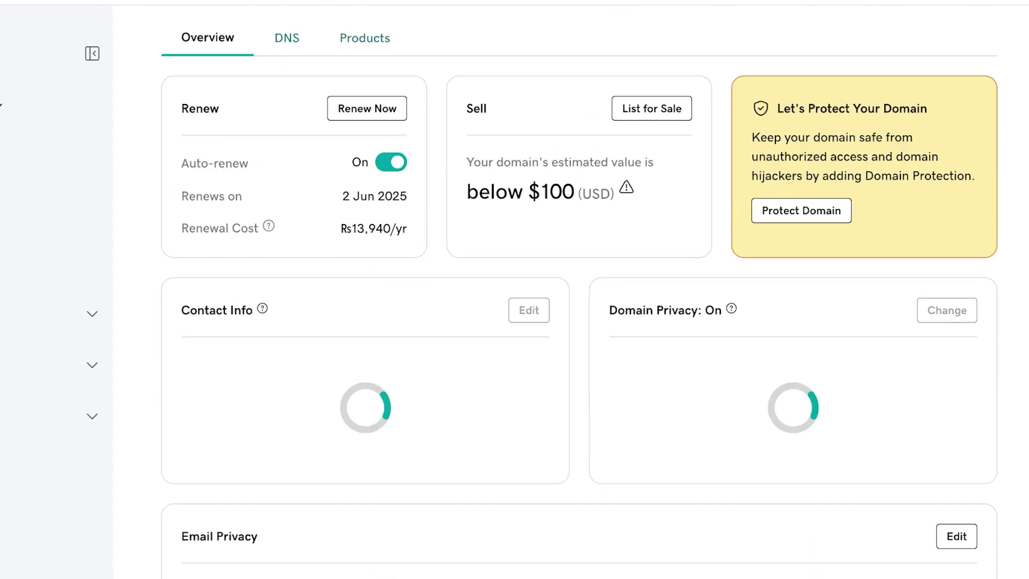
pyautogui.scroll(-8, 0, 106)
pyautogui.scroll(5, 1, 105)
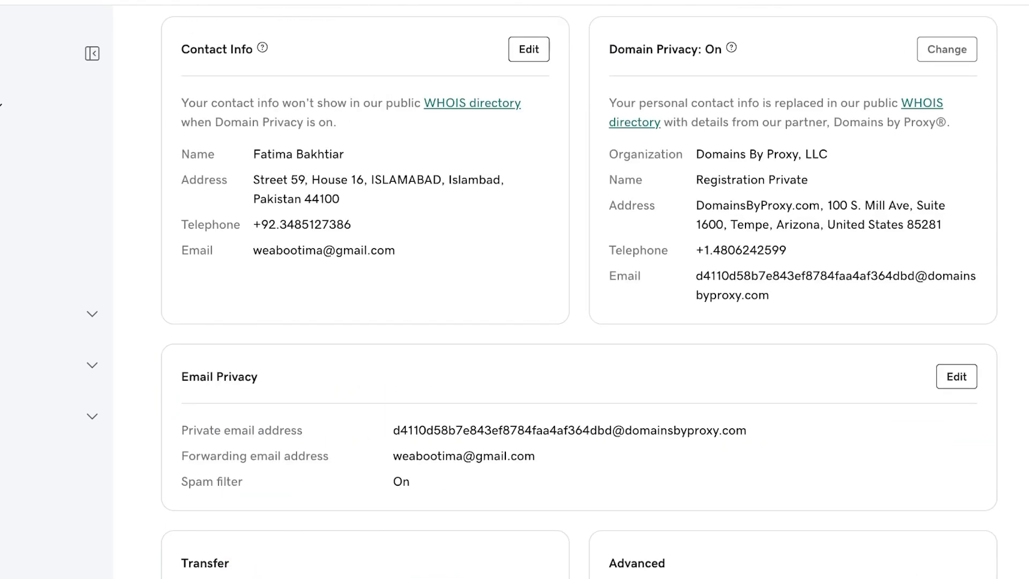
pyautogui.scroll(7, 1, 105)
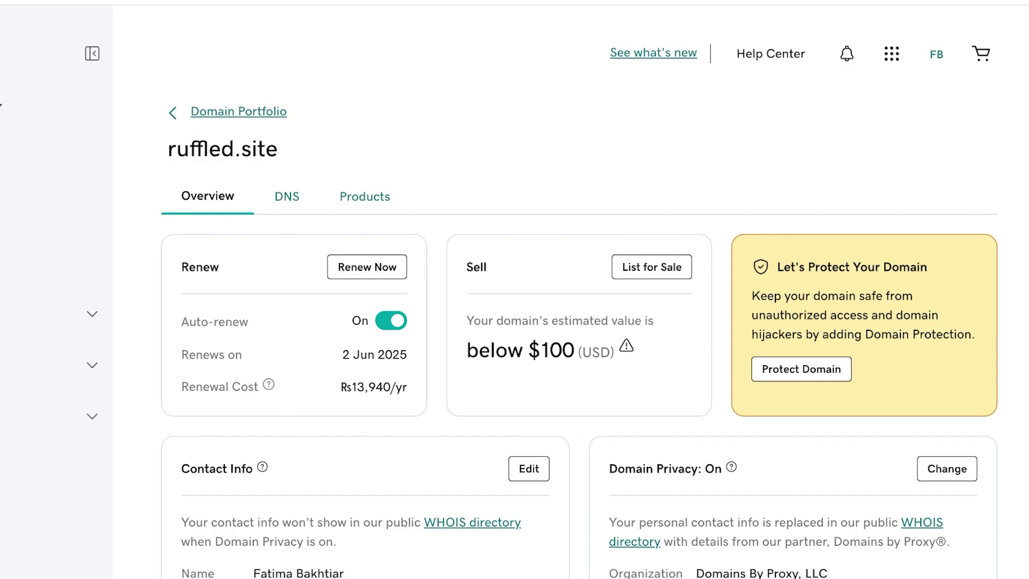
# Step: Return to GoDaddy's Domain Portfolio to confirm ruffled.site is listed
pyautogui.hotkey('alt', 'Left')
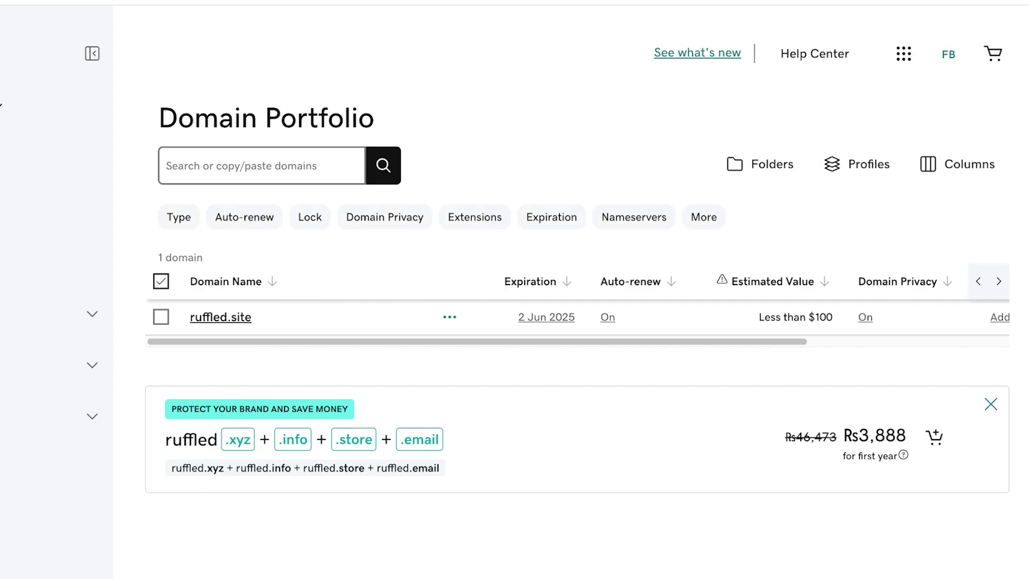
pyautogui.hscroll(5, 578, 317)
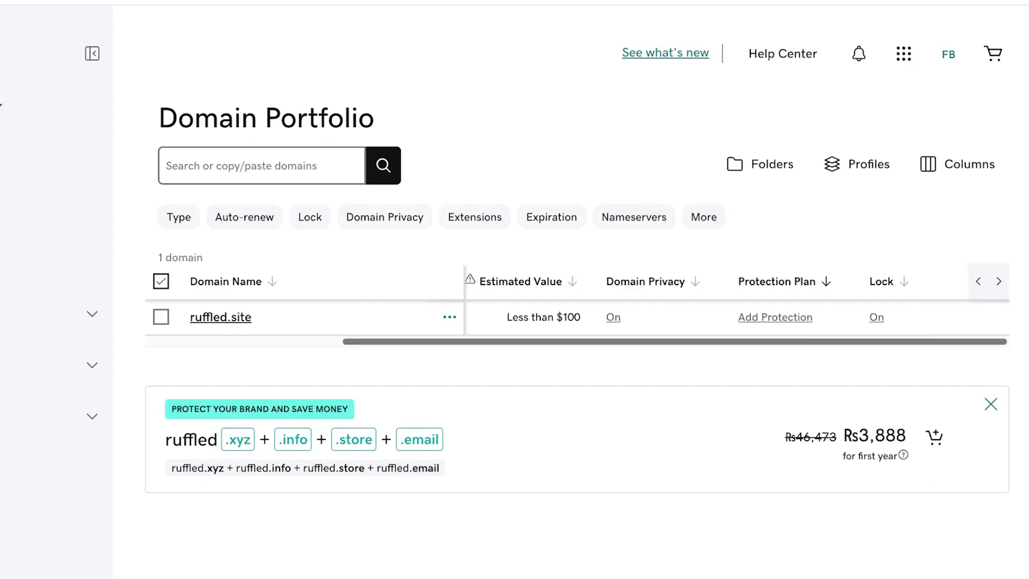
pyautogui.hscroll(-5, 577, 317)
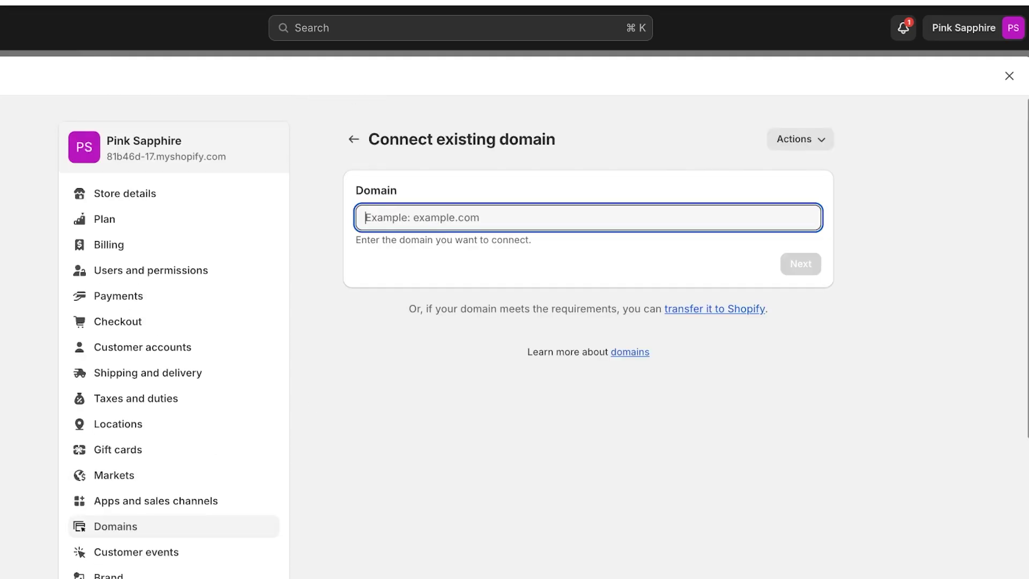
# Step: Enter ruffled.site as the existing domain to connect and submit it
pyautogui.write('ruffled.s')
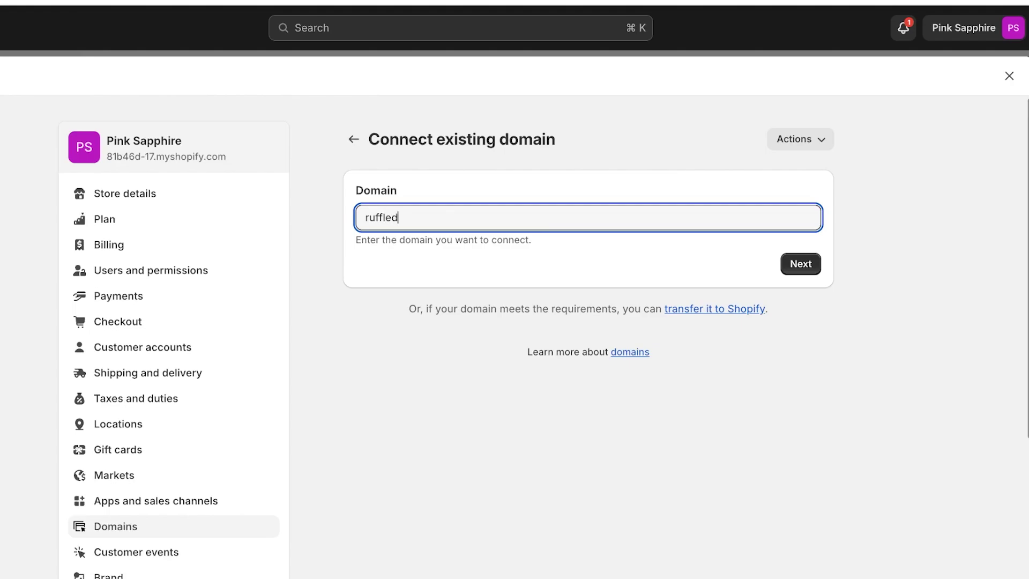
pyautogui.write('ite')
pyautogui.press('Return')
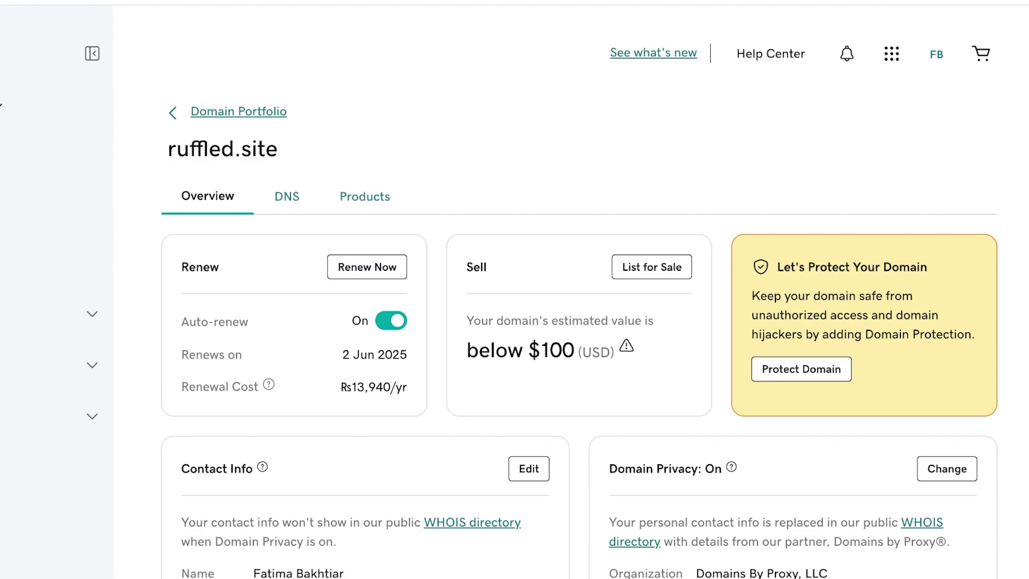
# Step: Check that GoDaddy lists Shopify as ruffled.site's assigned destination, then dismiss the domain-in-use warning
pyautogui.click(364, 197)
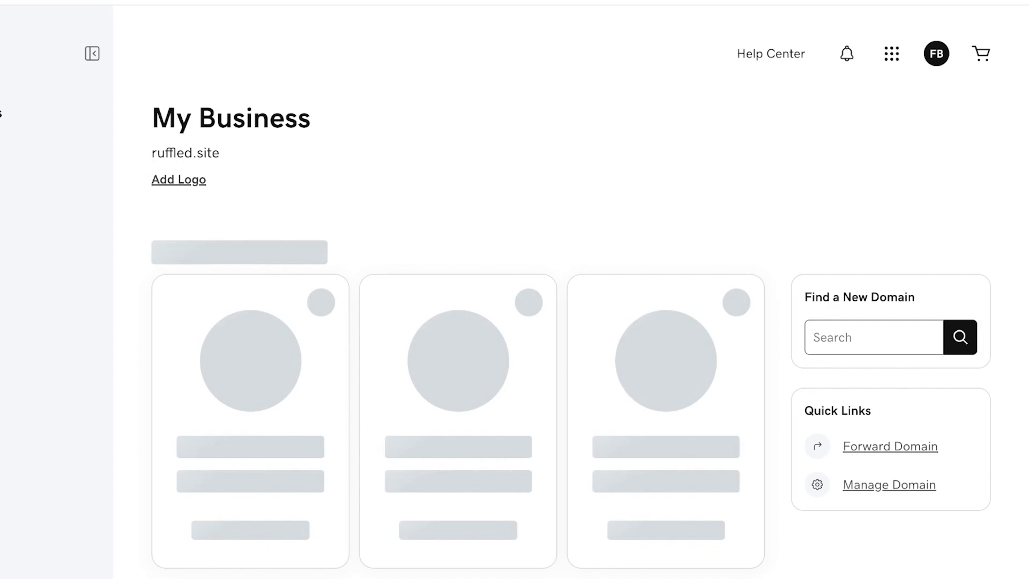
pyautogui.scroll(-3, 458, 289)
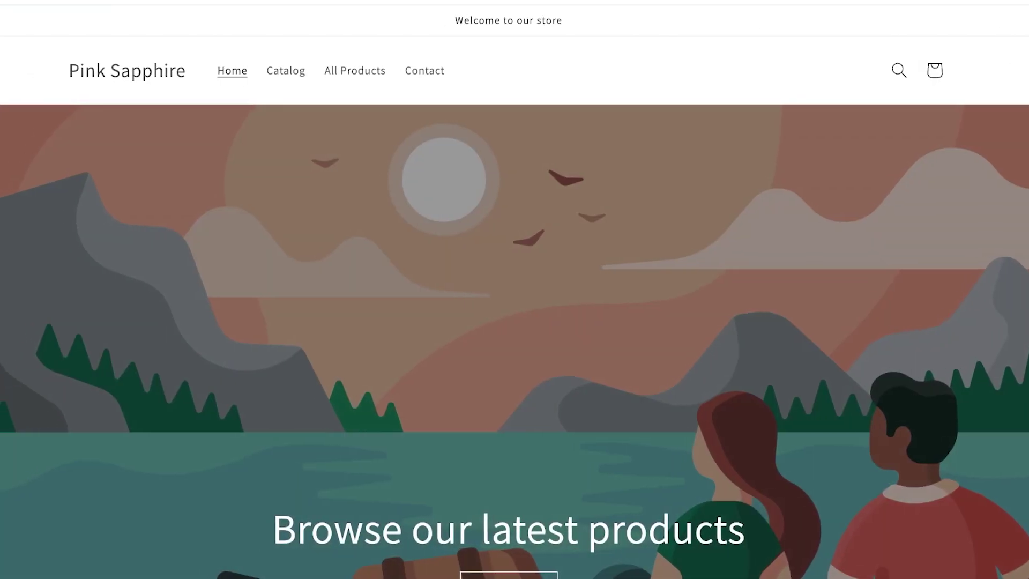
pyautogui.scroll(-15, 515, 289)
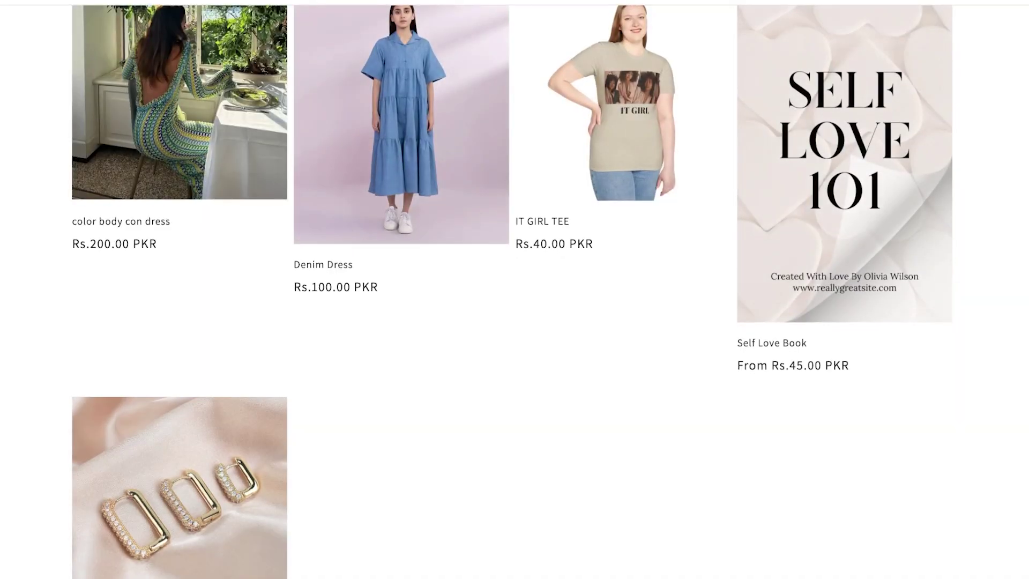
pyautogui.scroll(-10, 514, 289)
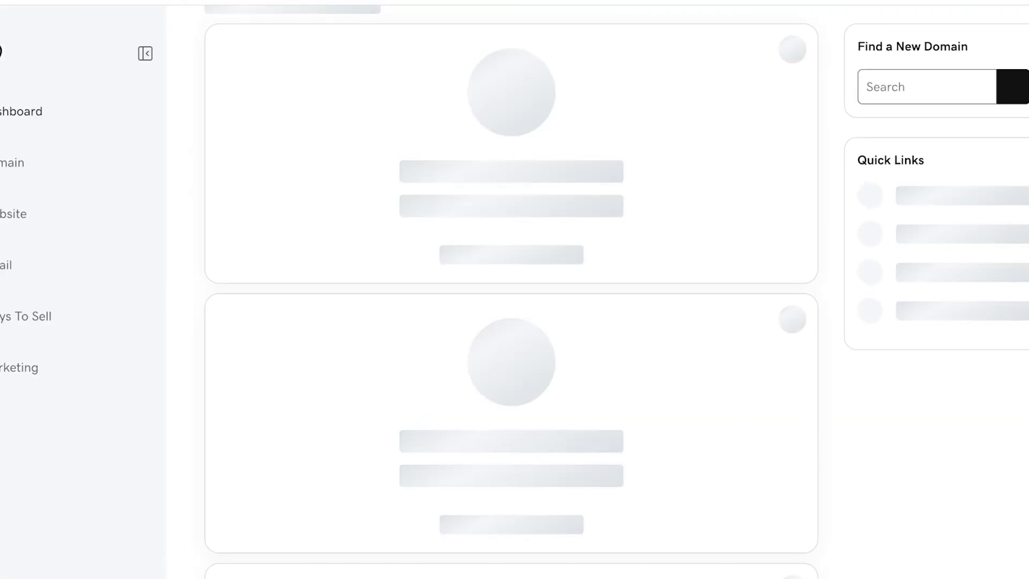
pyautogui.scroll(-4, 509, 300)
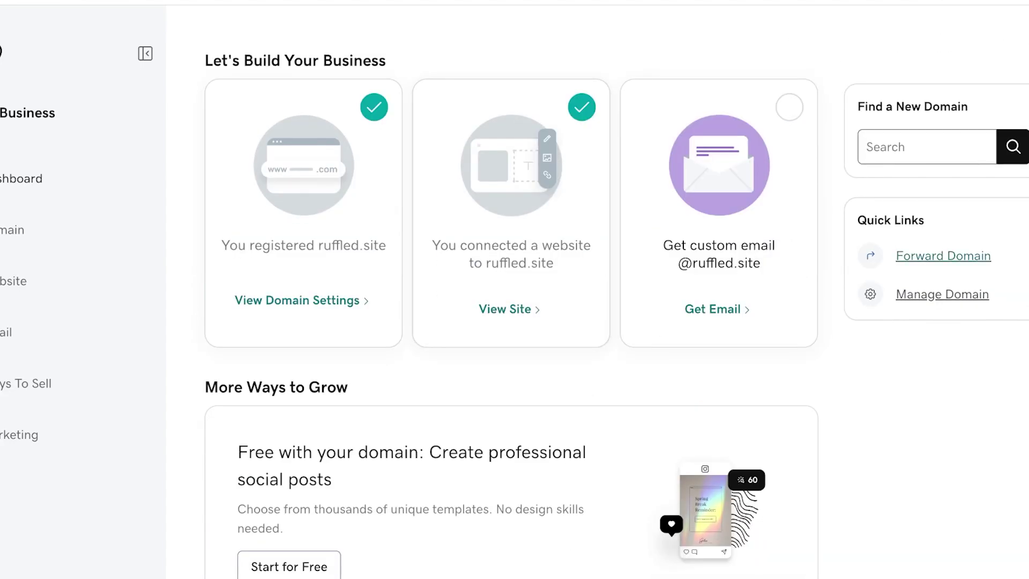
pyautogui.scroll(-2, 512, 215)
pyautogui.scroll(1, 510, 300)
pyautogui.scroll(-3, 509, 300)
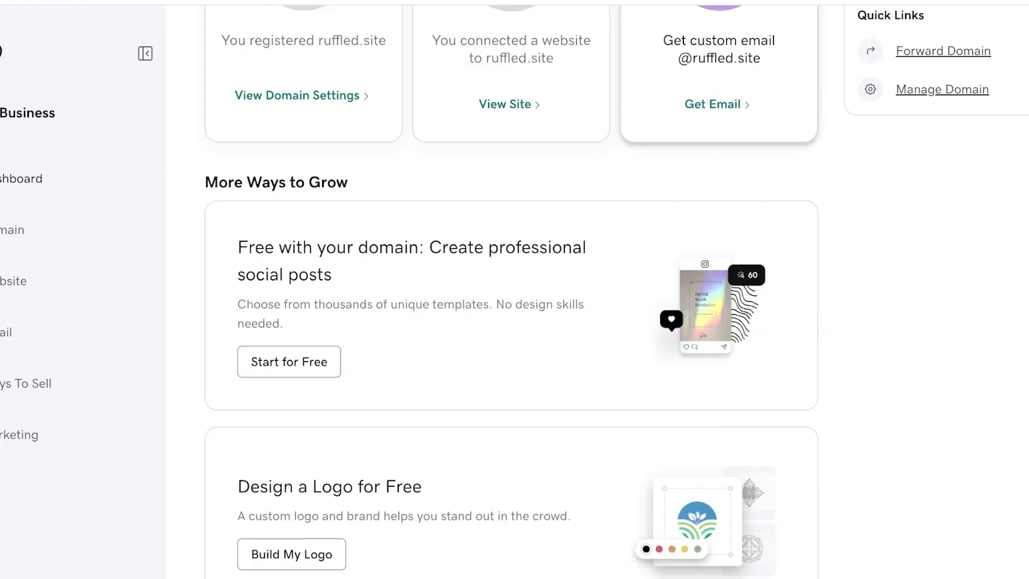
pyautogui.scroll(4, 509, 300)
pyautogui.scroll(4, 509, 300)
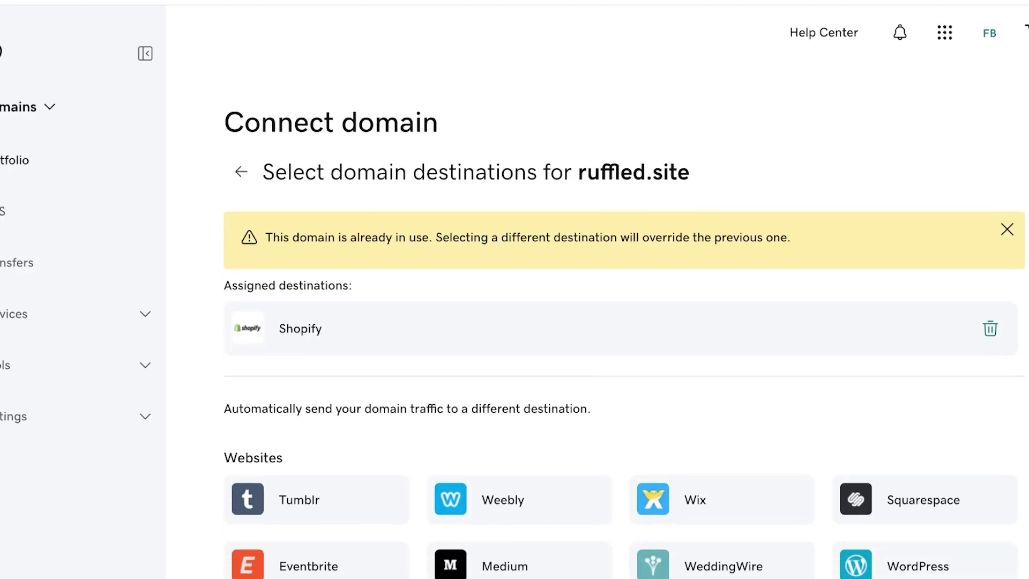
pyautogui.click(1008, 230)
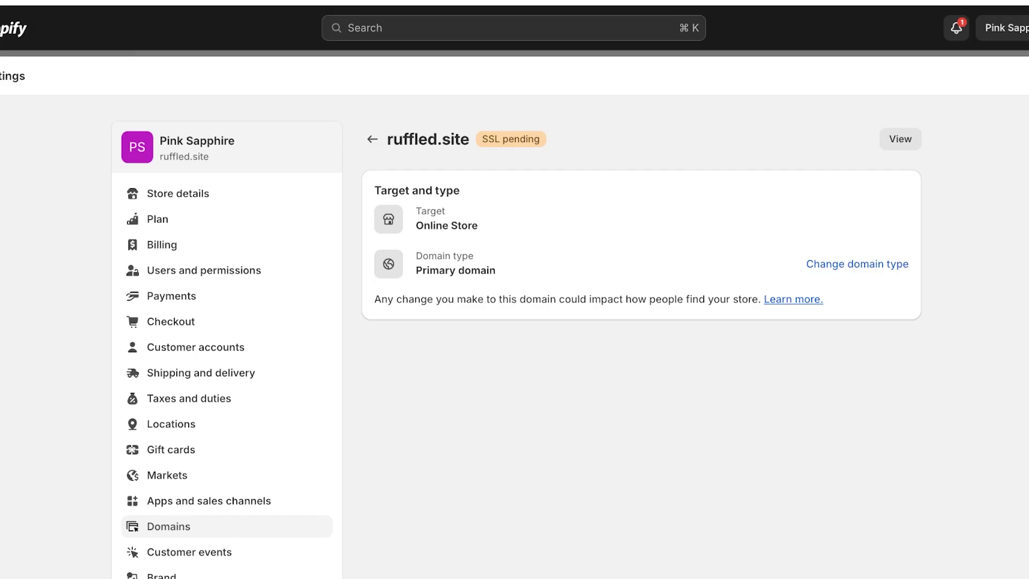
# Step: Reload ruffled.site's domain page to update its SSL status, then return to the store's domain list
pyautogui.press('super+r')
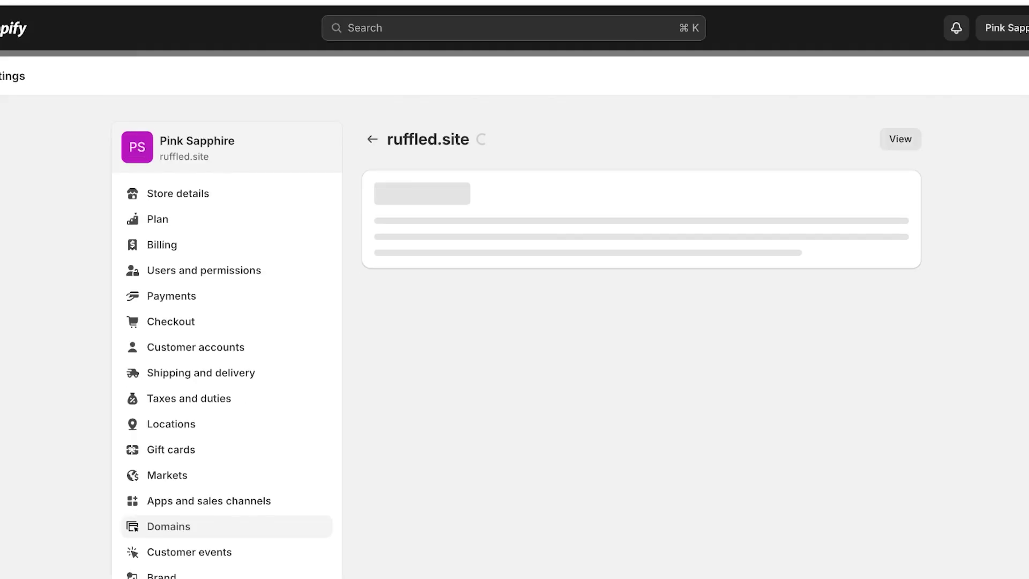
pyautogui.click(372, 139)
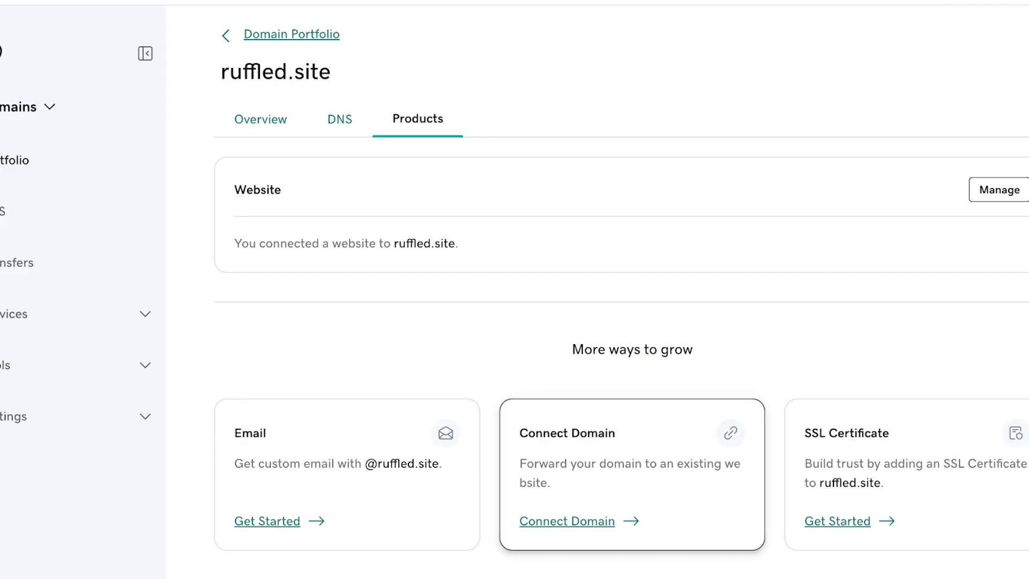
# Step: Review ruffled.site's GoDaddy Products page to confirm a website is connected
pyautogui.scroll(2, 622, 321)
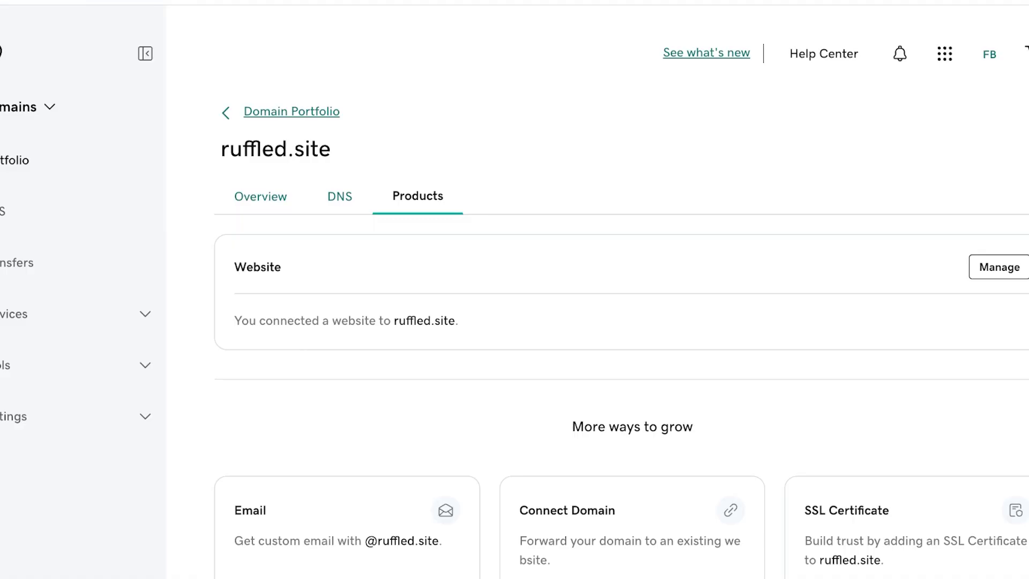
pyautogui.scroll(-1, 622, 290)
pyautogui.scroll(1, 622, 290)
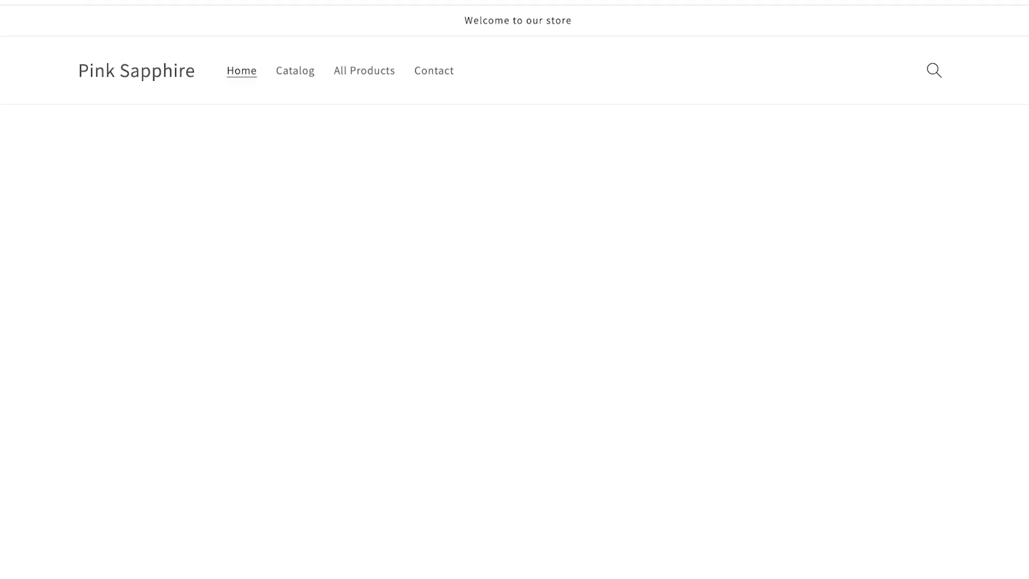
pyautogui.scroll(-10, 514, 289)
pyautogui.scroll(9, 515, 290)
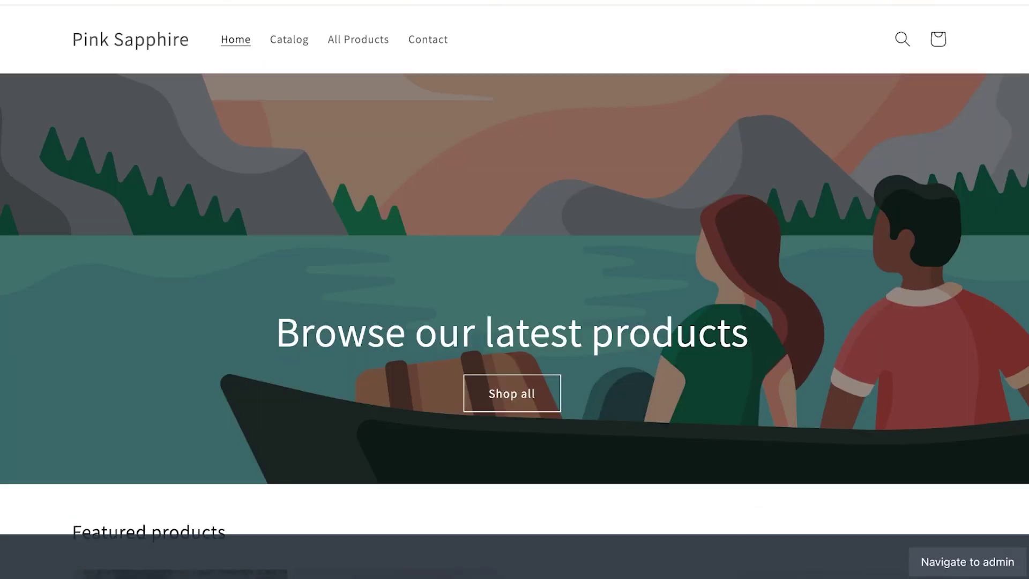
pyautogui.scroll(-15, 515, 290)
pyautogui.scroll(20, 515, 289)
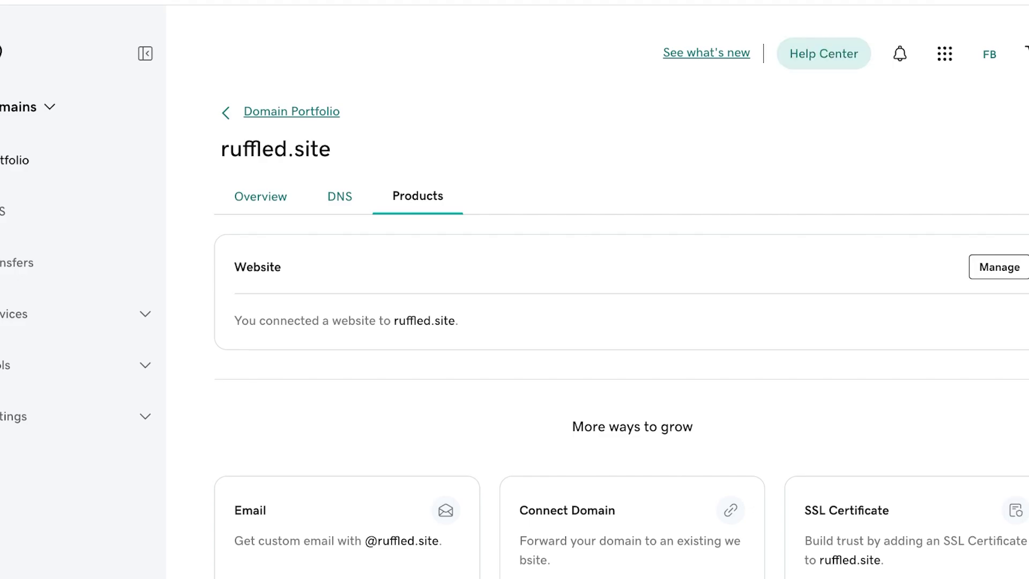
# Step: Browse GoDaddy's Domains Help articles, then go to the Shopify store's settings
pyautogui.click(824, 54)
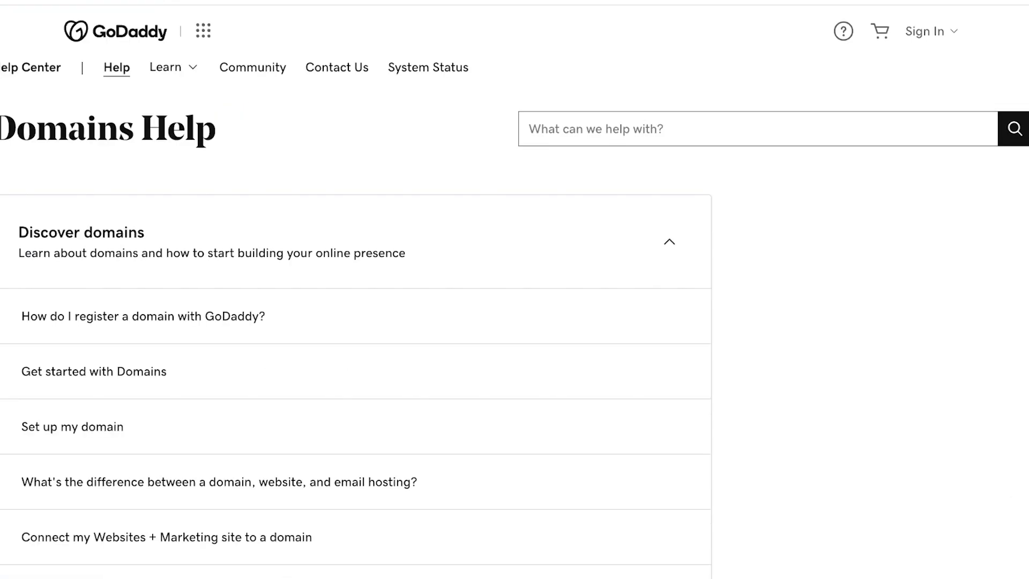
pyautogui.scroll(-10, 354, 290)
pyautogui.scroll(-20, 80, 310)
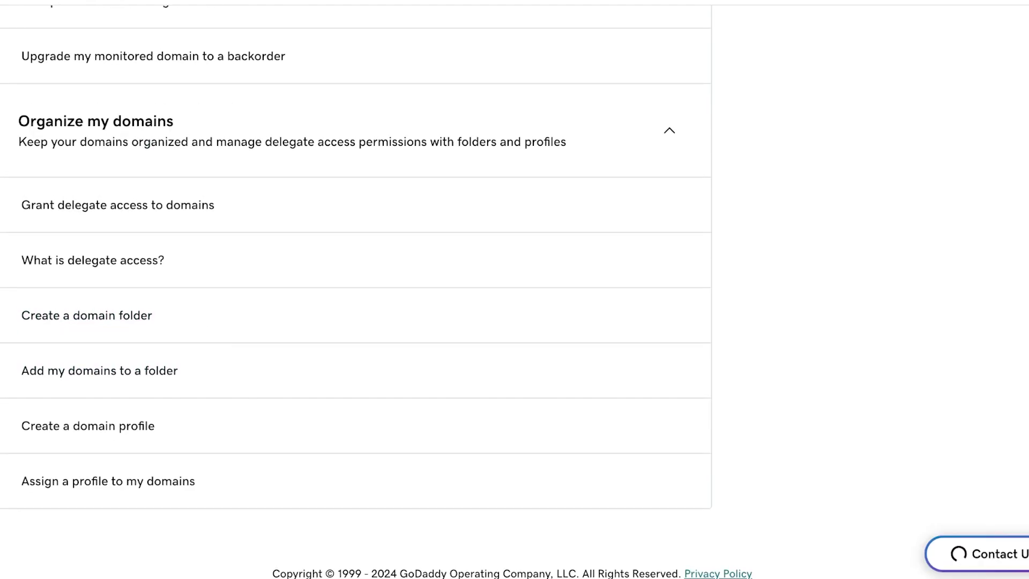
pyautogui.scroll(20, 80, 311)
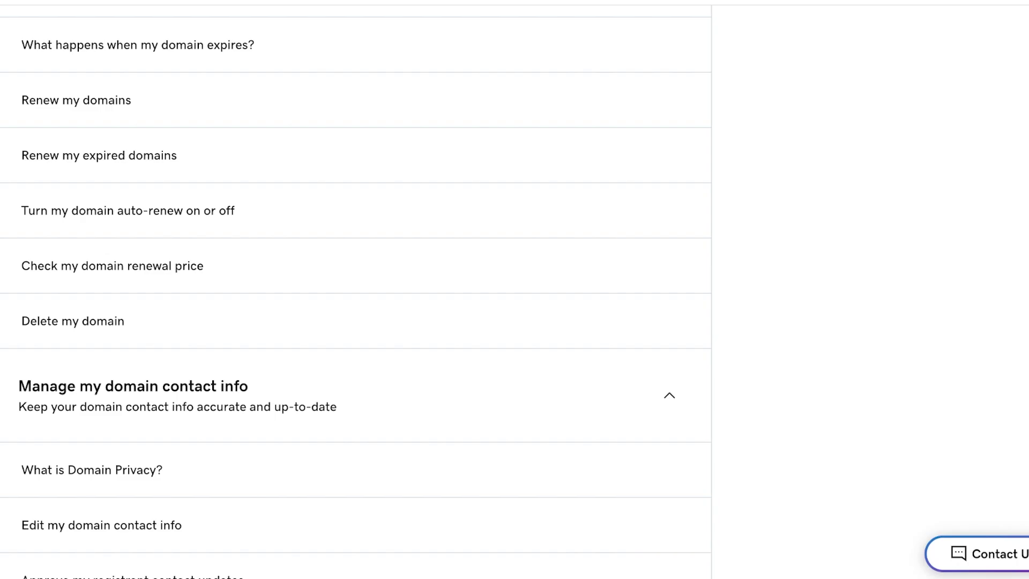
pyautogui.scroll(20, 355, 290)
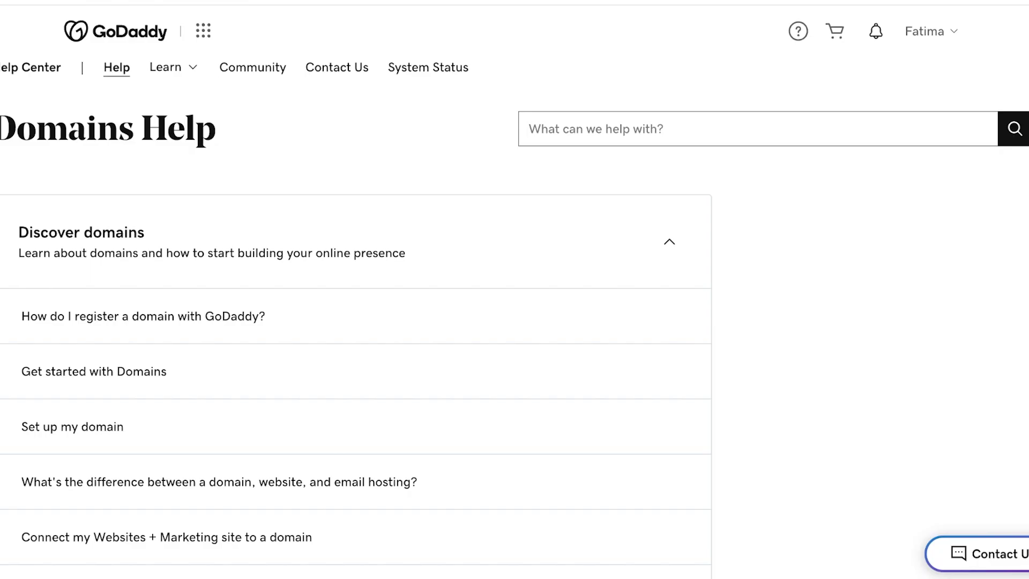
pyautogui.click(924, 31)
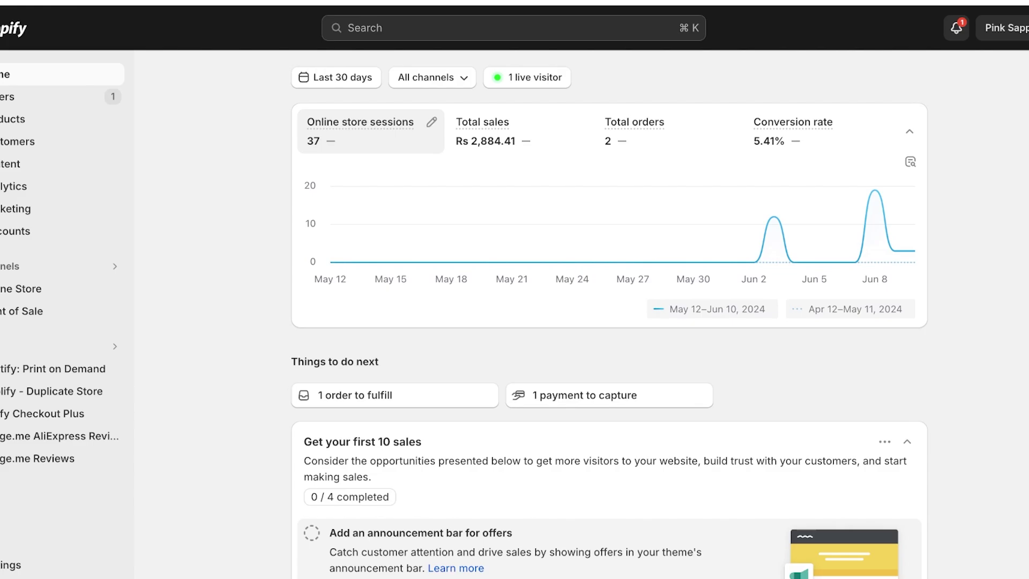
pyautogui.click(10, 566)
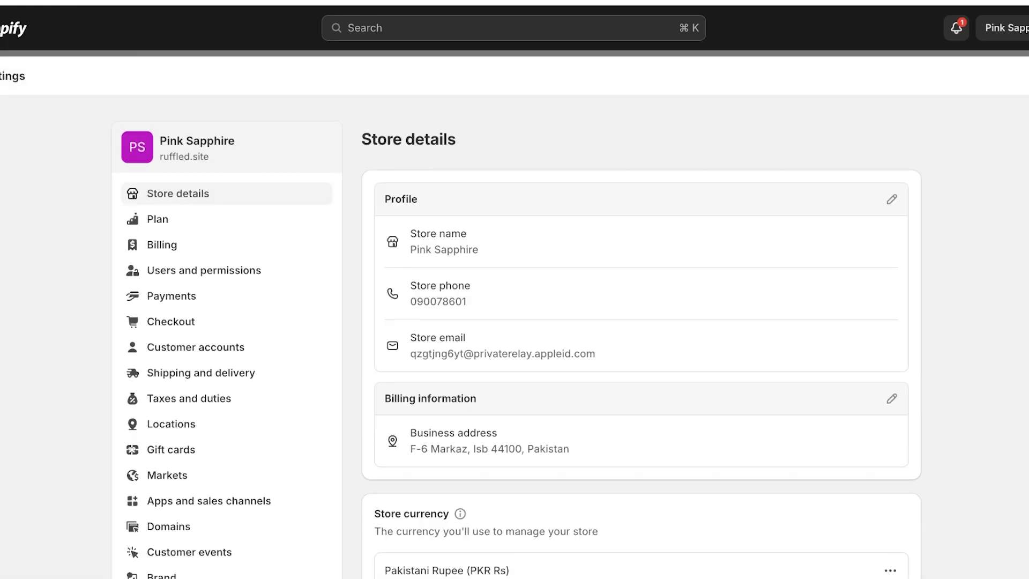
# Step: Search Shopify's Buy new domain page for a test name and load 5 more extension results
pyautogui.click(168, 527)
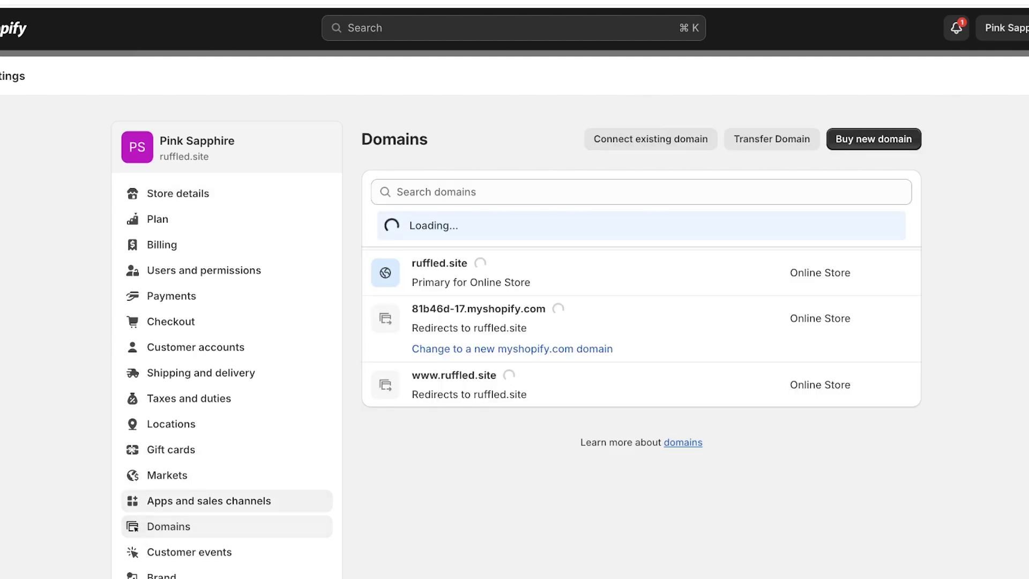
pyautogui.click(875, 139)
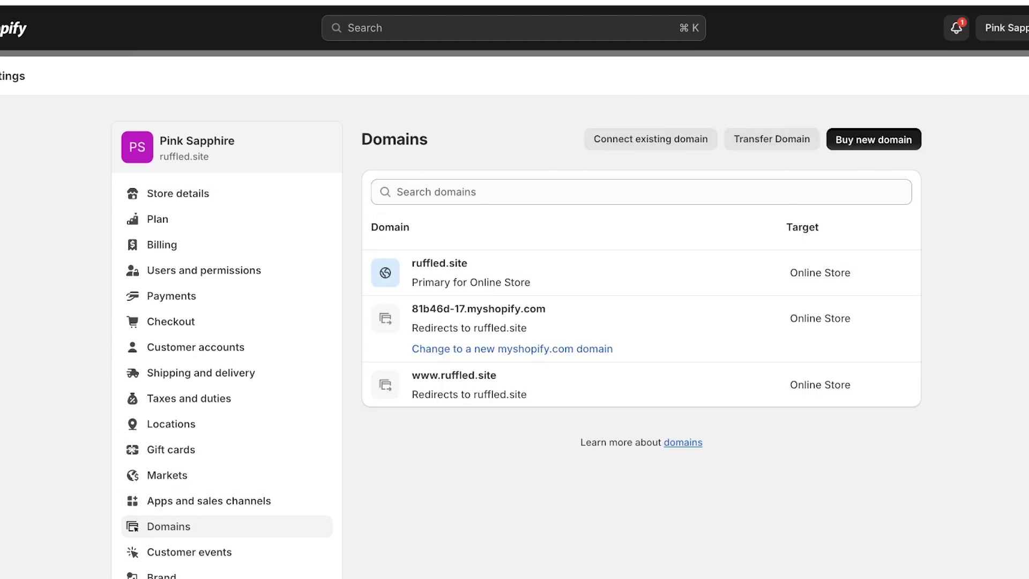
pyautogui.write('ruff')
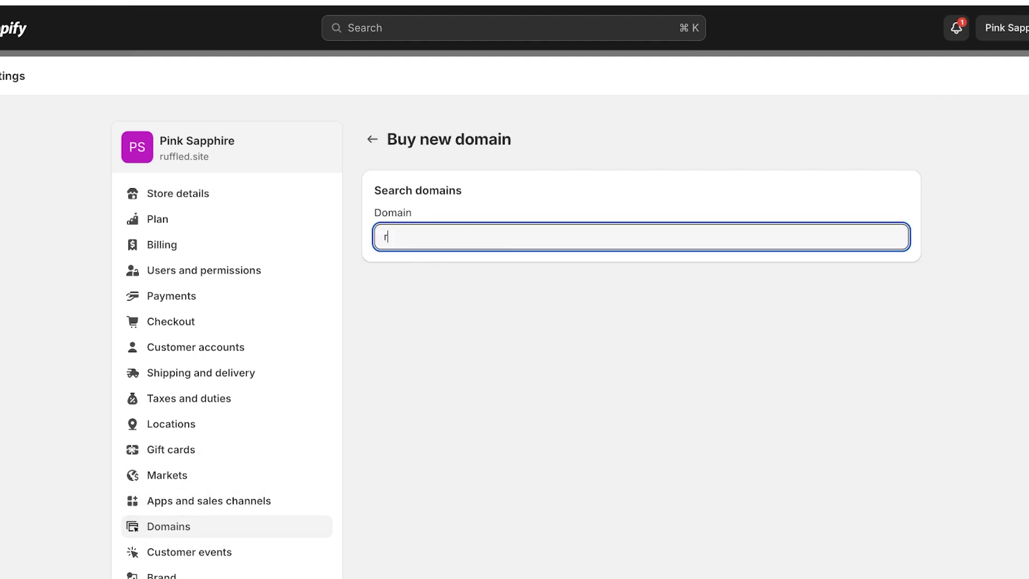
pyautogui.press('BackSpace')
pyautogui.press('BackSpace')
pyautogui.press('BackSpace')
pyautogui.press('BackSpace')
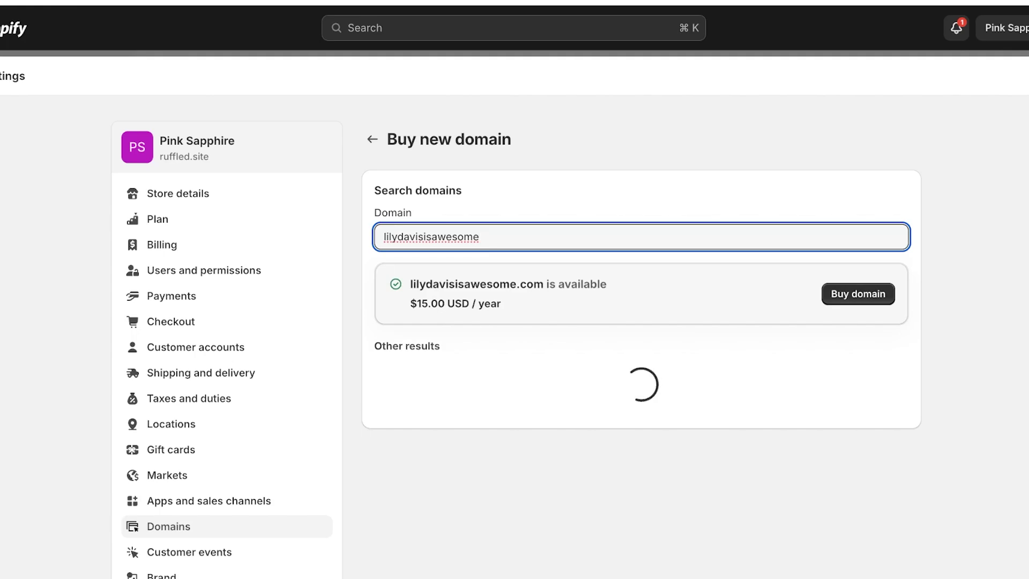
pyautogui.scroll(-4, 641, 344)
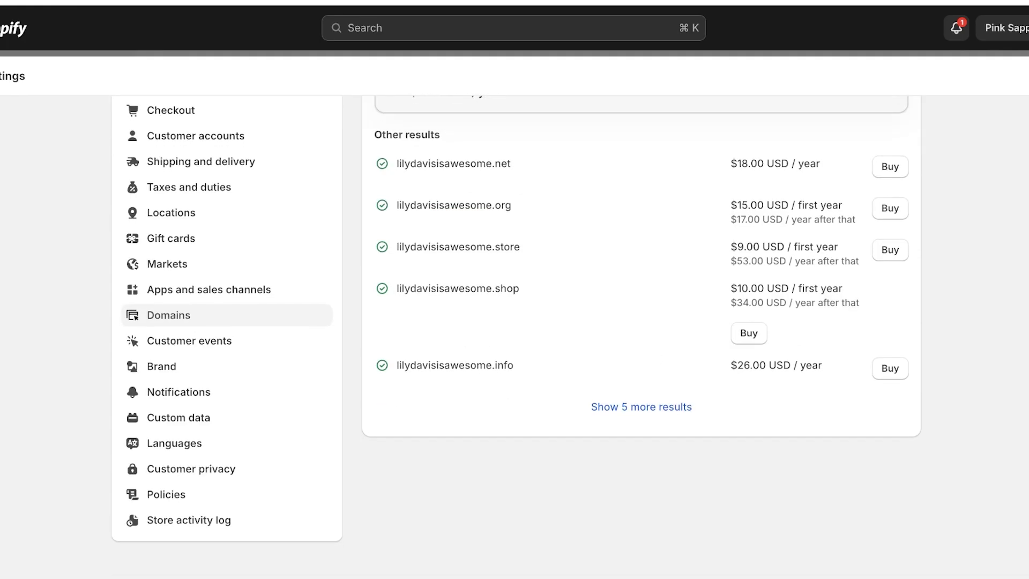
pyautogui.click(641, 407)
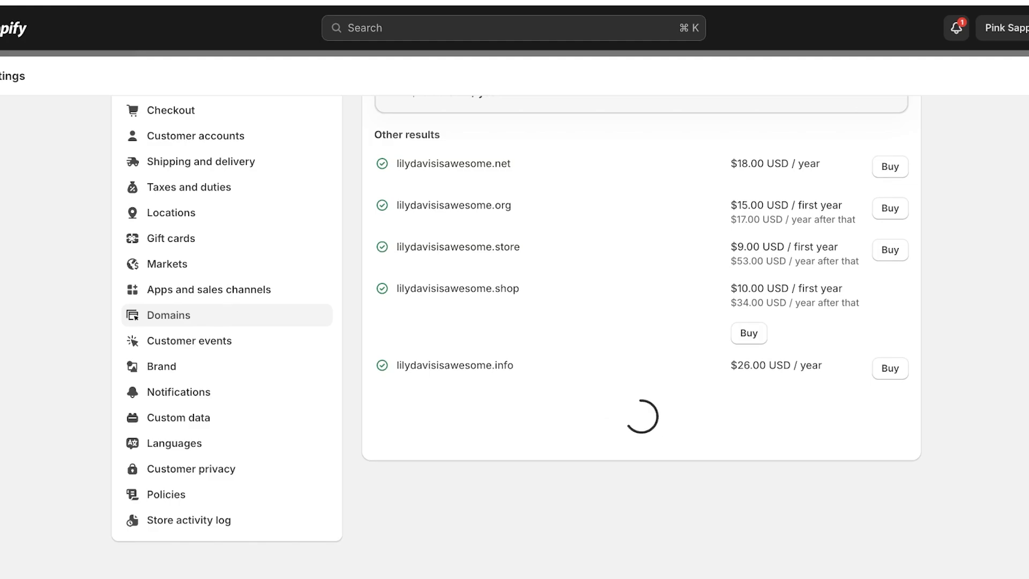
# Step: Extend the search name with 'wow' to see results for a longer test name
pyautogui.scroll(1, 516, 326)
pyautogui.scroll(2, 642, 322)
pyautogui.scroll(-2, 641, 322)
pyautogui.scroll(4, 641, 322)
pyautogui.scroll(-1, 642, 322)
pyautogui.click(483, 236)
pyautogui.write('wowr')
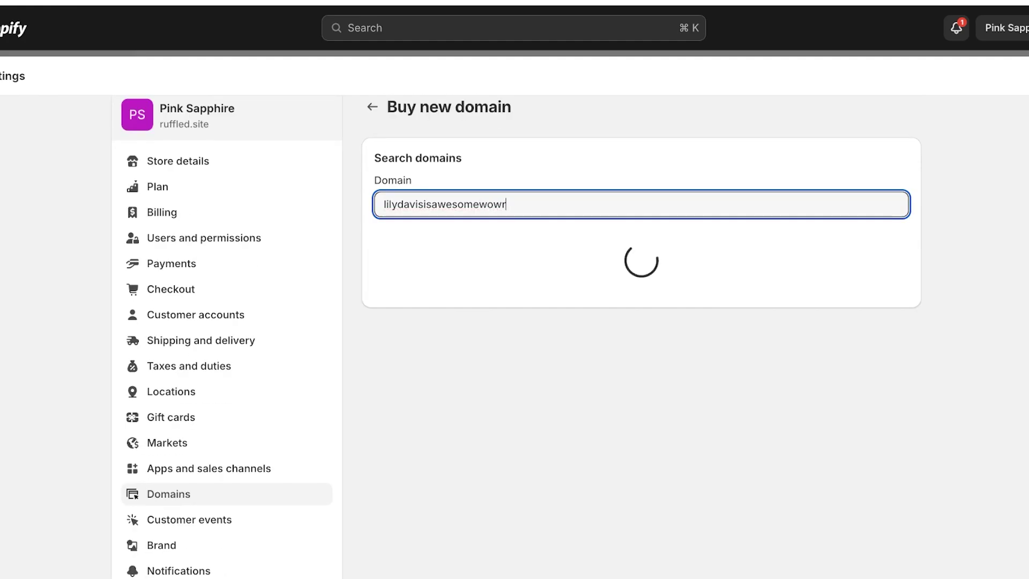
pyautogui.scroll(-3, 640, 322)
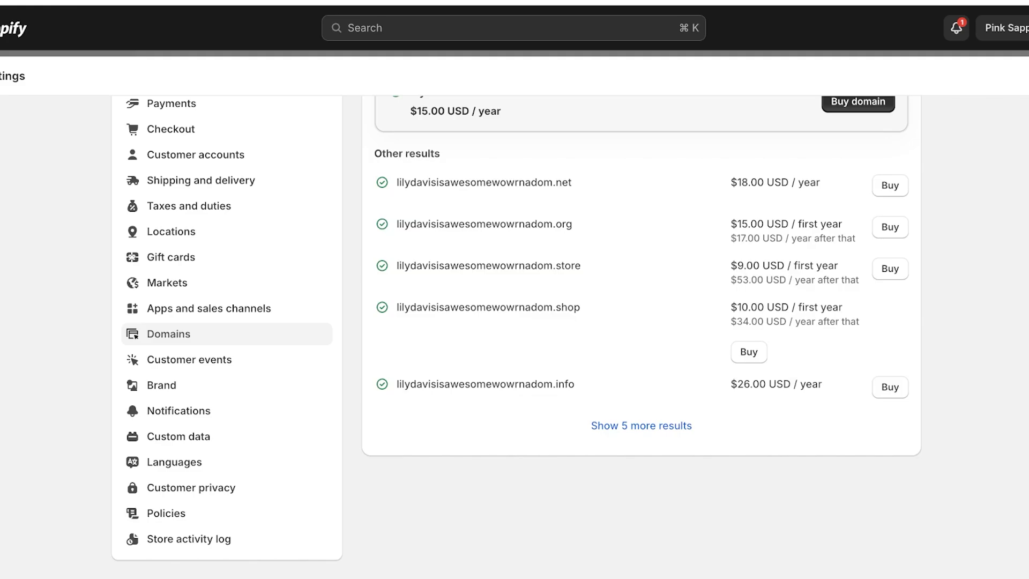
# Step: Select the .store domain for purchase and turn off its yearly auto-renewal
pyautogui.click(890, 269)
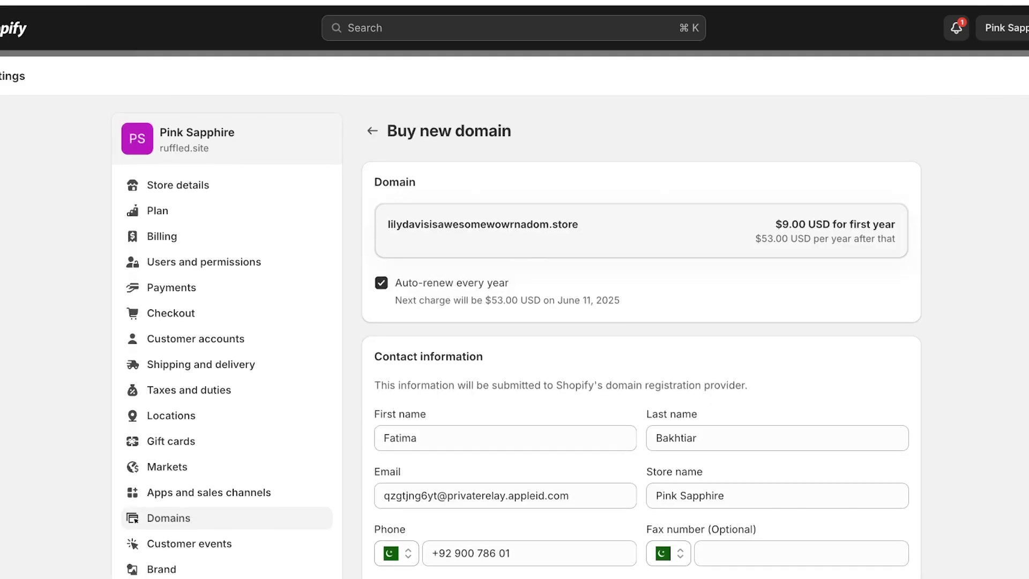
pyautogui.scroll(-1, 642, 321)
pyautogui.click(381, 262)
# Step: Review the checkout form and its $9.00 first-year summary without purchasing
pyautogui.scroll(-7, 641, 322)
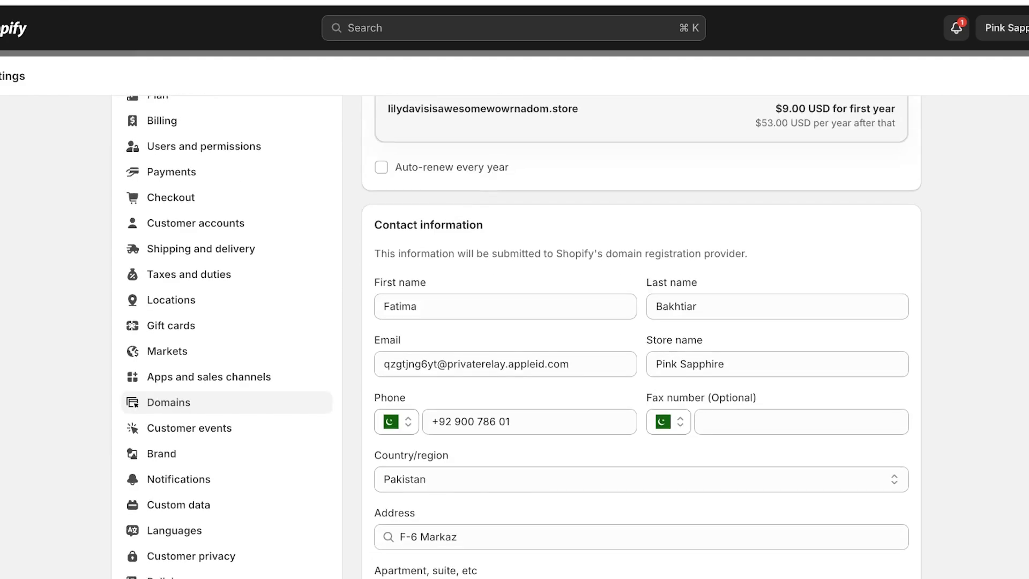
pyautogui.scroll(-4, 641, 322)
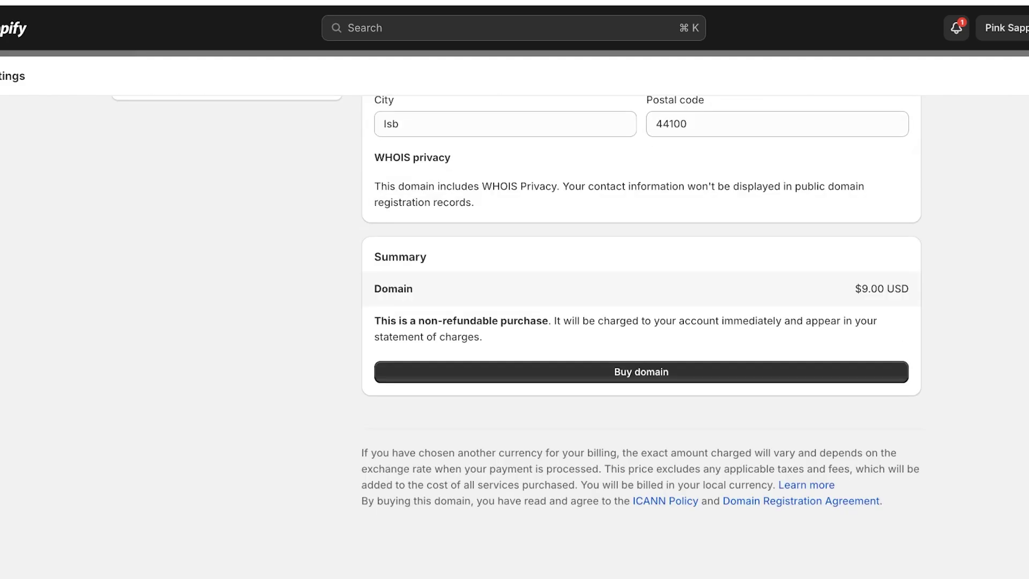
pyautogui.scroll(6, 641, 322)
pyautogui.scroll(-6, 640, 322)
pyautogui.scroll(3, 641, 321)
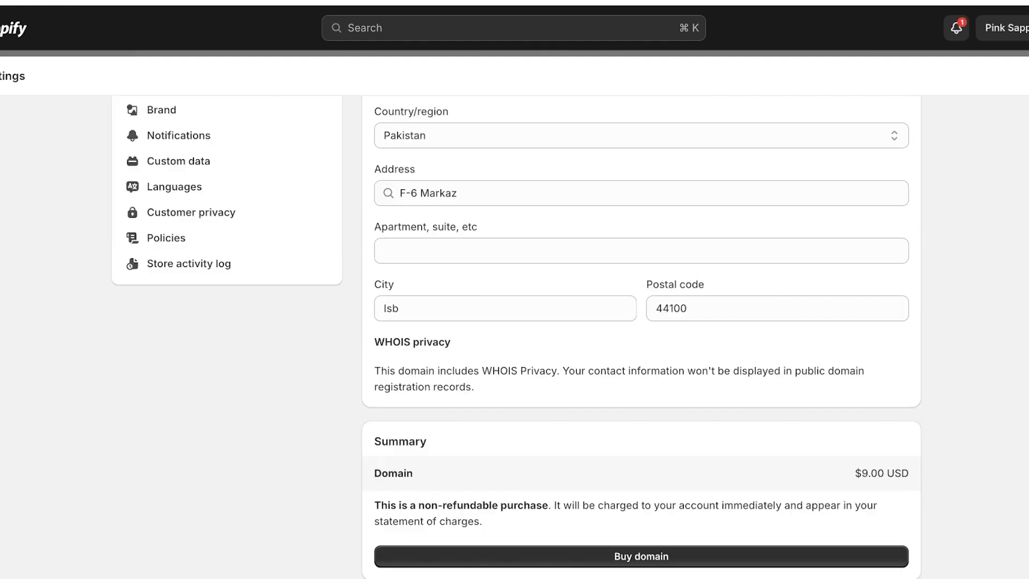
pyautogui.scroll(9, 641, 322)
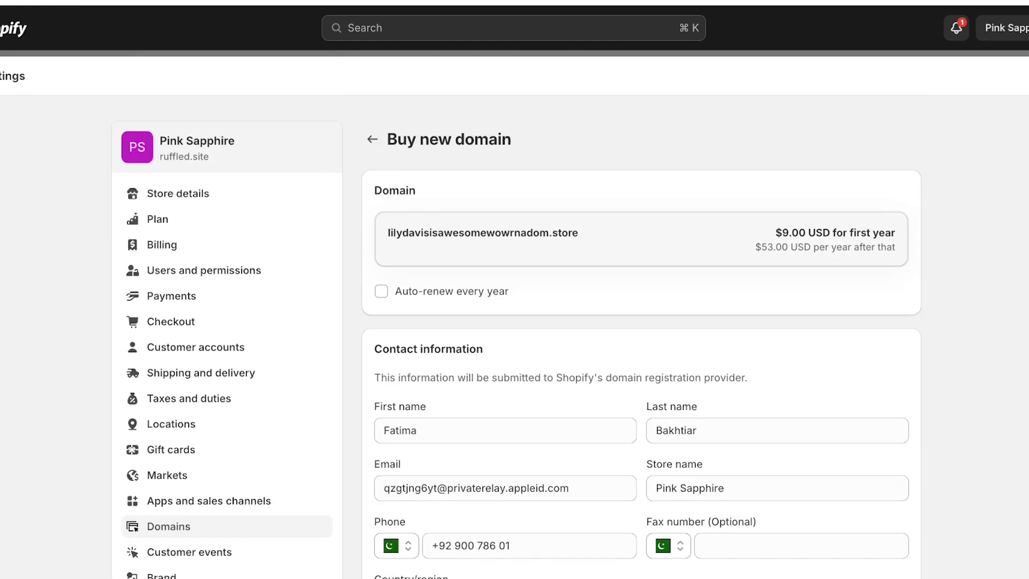
pyautogui.scroll(-12, 640, 322)
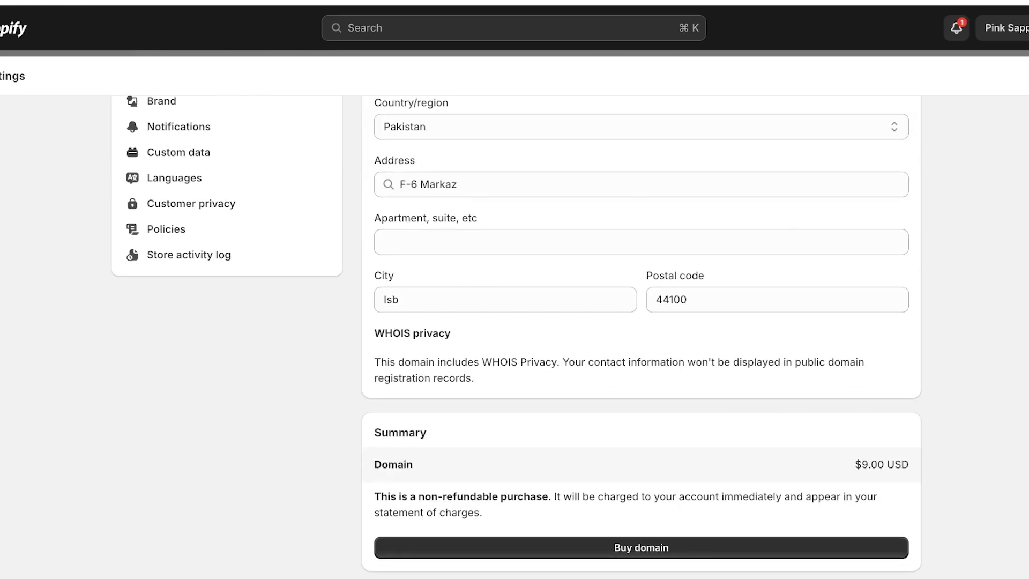
pyautogui.scroll(12, 642, 322)
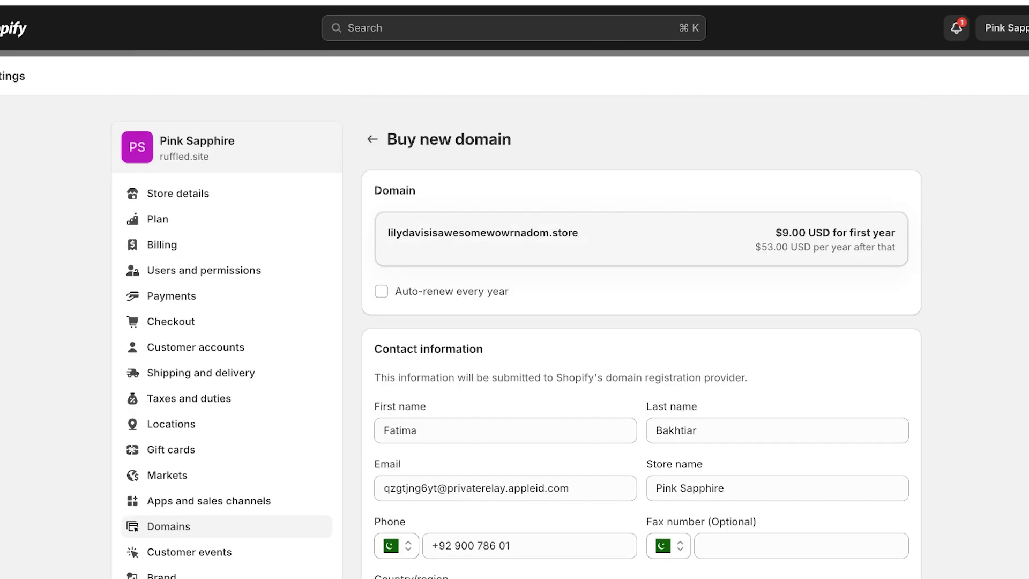
pyautogui.scroll(-10, 640, 322)
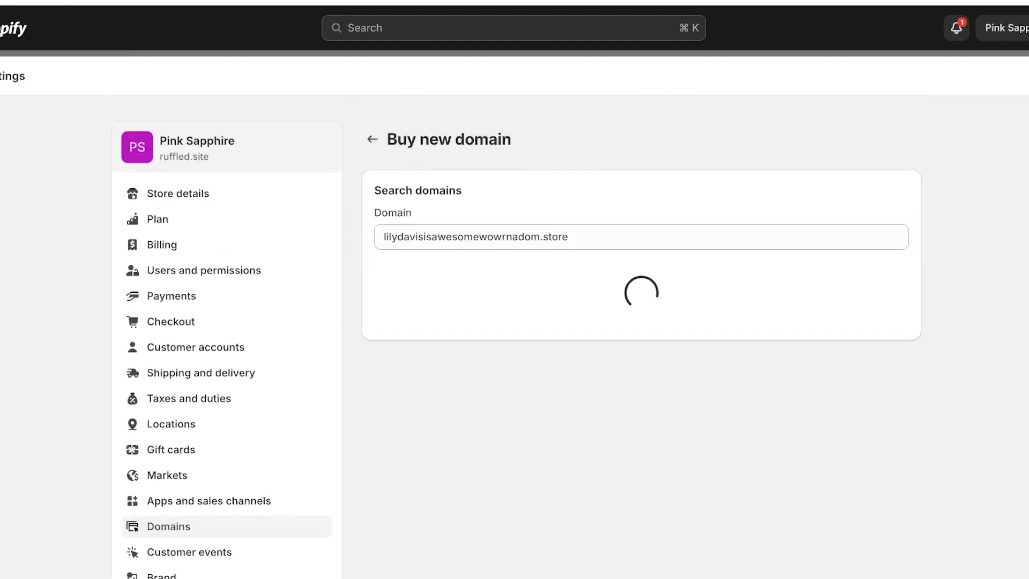
# Step: Replace the domain search with 'verifyssl' and check which extensions are available
pyautogui.press('super+a')
pyautogui.press('BackSpace')
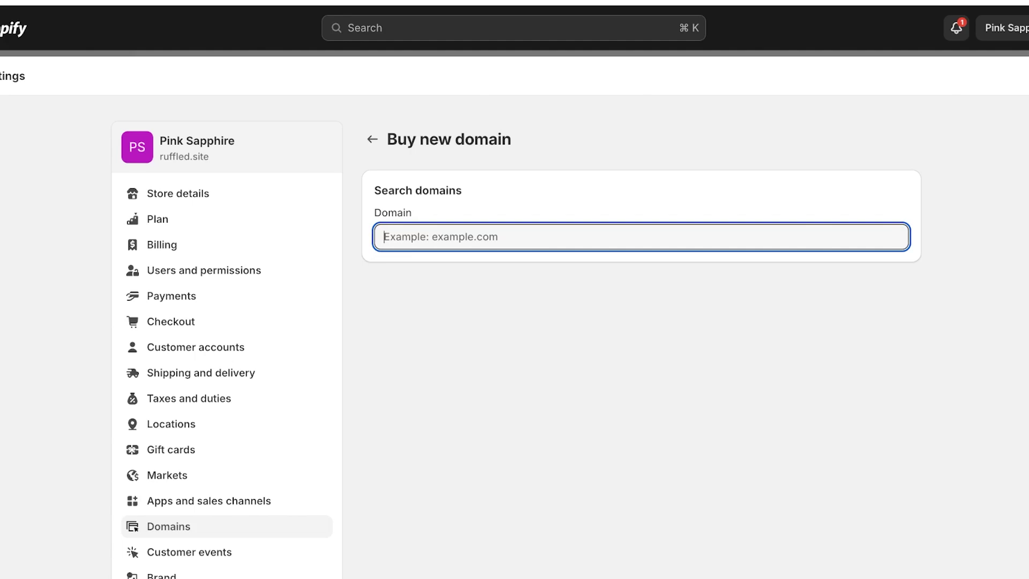
pyautogui.write('verifyssl')
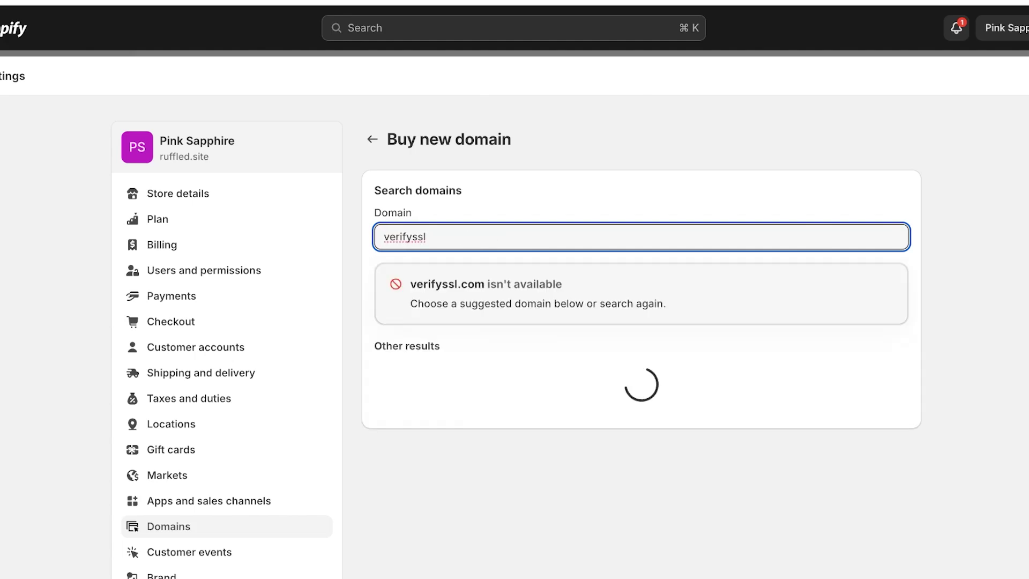
pyautogui.scroll(-3, 515, 337)
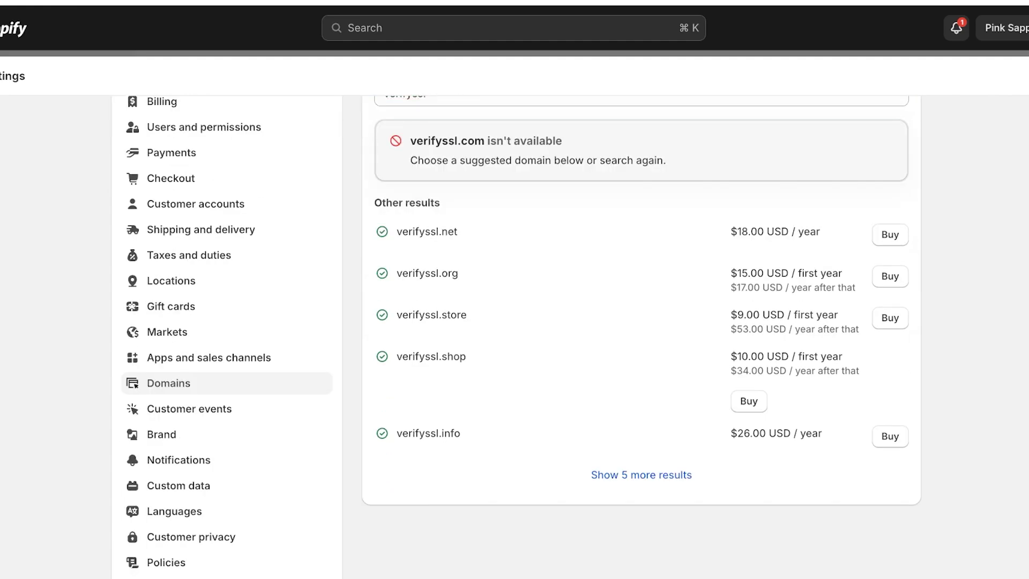
# Step: Review the $9.00 checkout for verifyssl.store, then return to domain search without buying
pyautogui.click(891, 317)
pyautogui.scroll(-10, 642, 337)
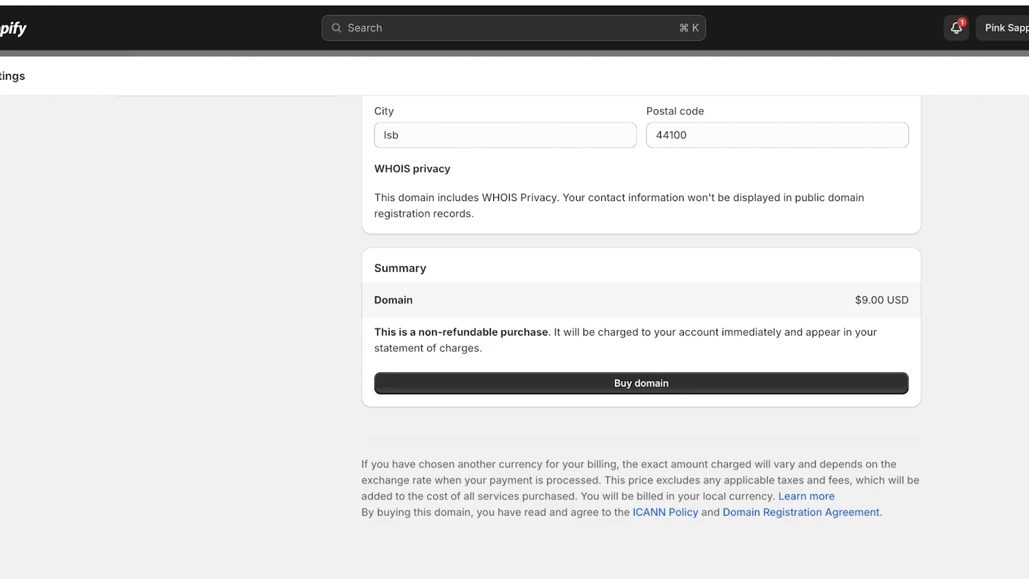
pyautogui.scroll(10, 642, 376)
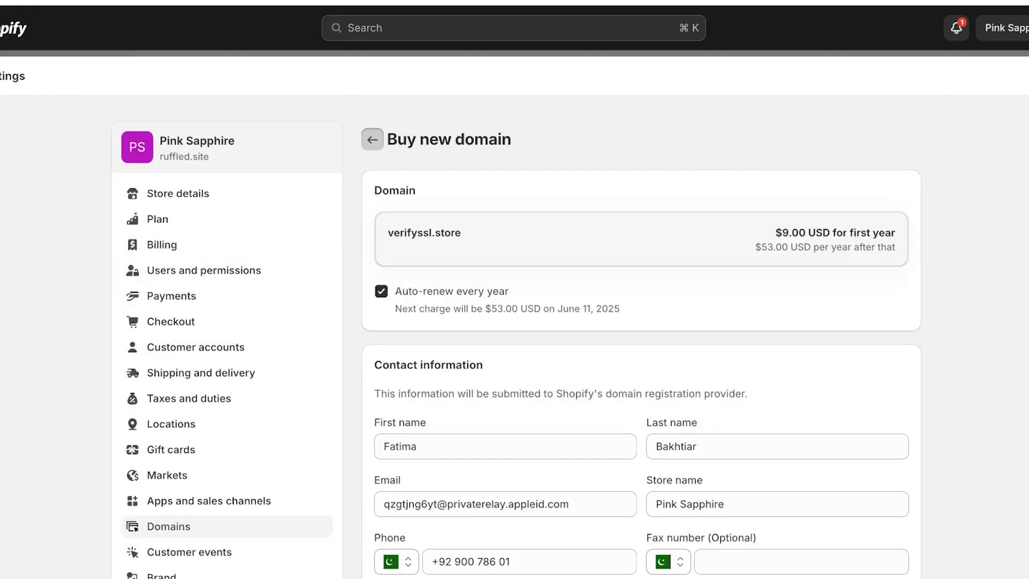
pyautogui.click(372, 139)
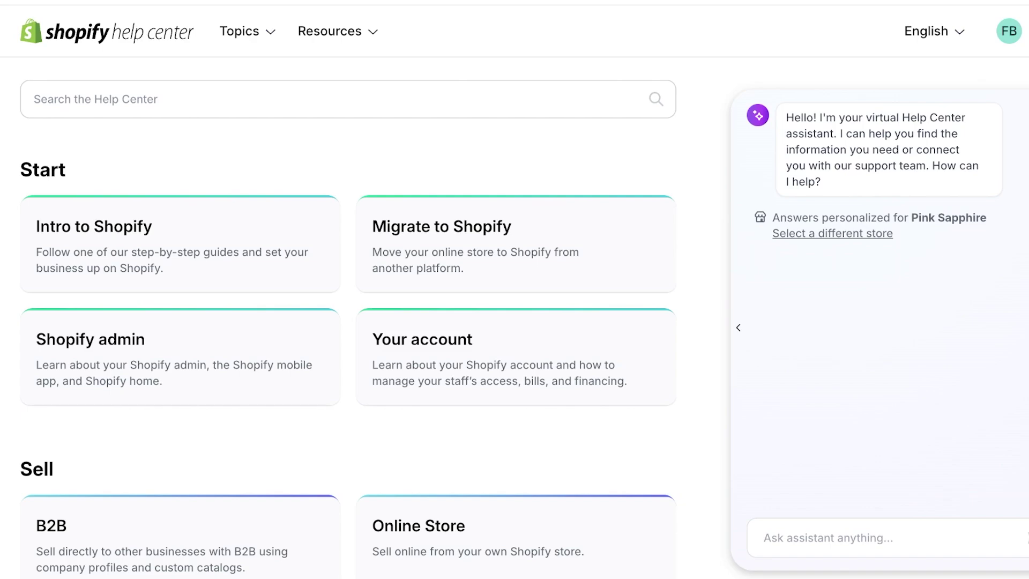
# Step: Search the Shopify Help Center for 'ssl pending'
pyautogui.moveTo(905, 218); pyautogui.dragTo(987, 218)
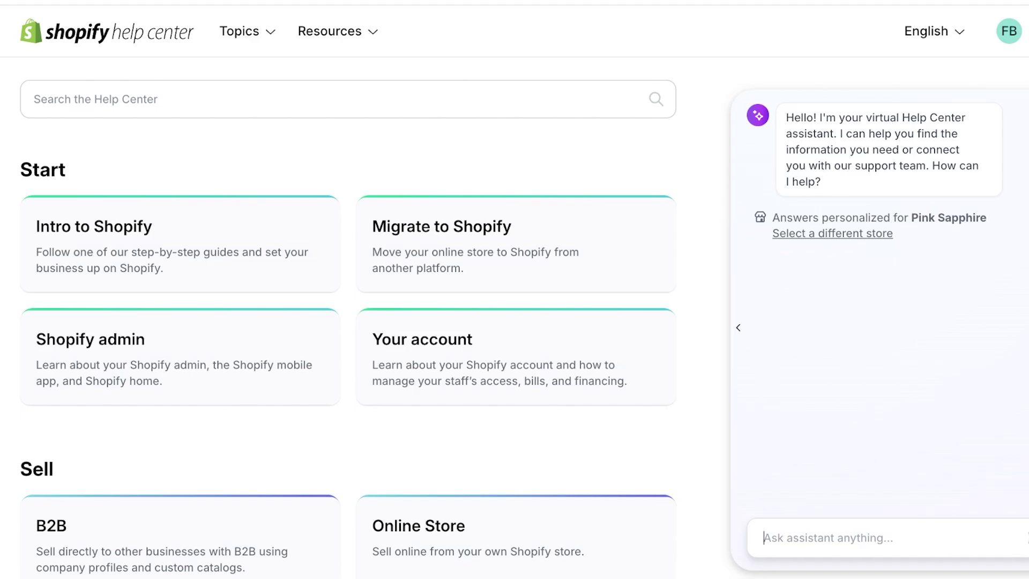
pyautogui.scroll(-10, 515, 370)
pyautogui.scroll(-5, 515, 371)
pyautogui.scroll(15, 515, 370)
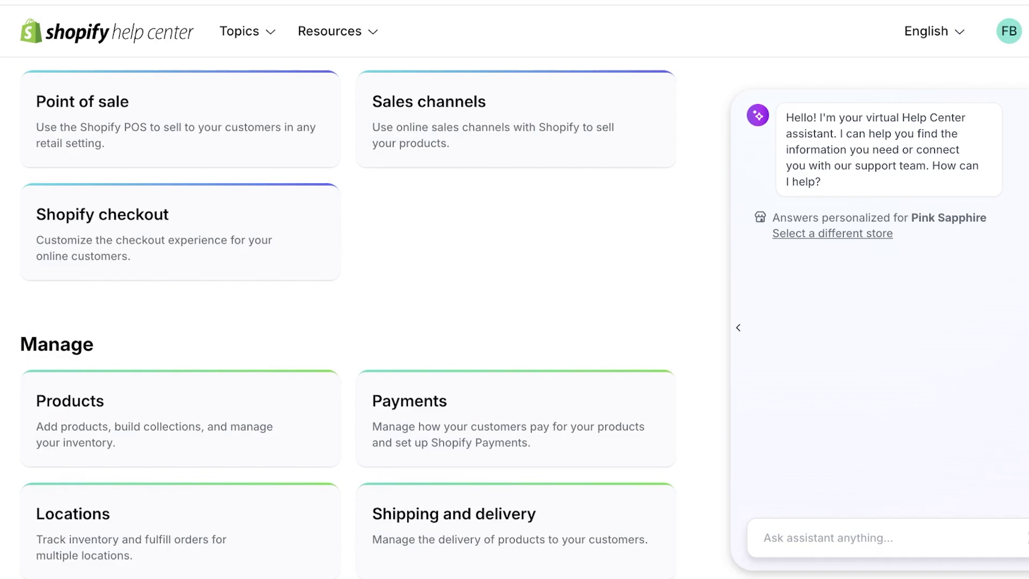
pyautogui.click(343, 101)
pyautogui.write('ss')
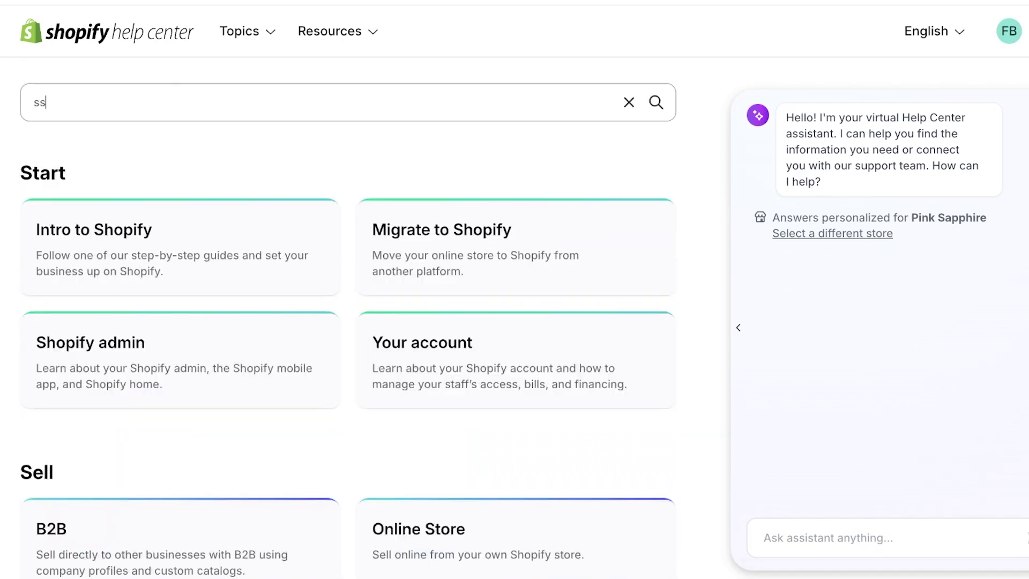
pyautogui.write('l pending')
pyautogui.press('Return')
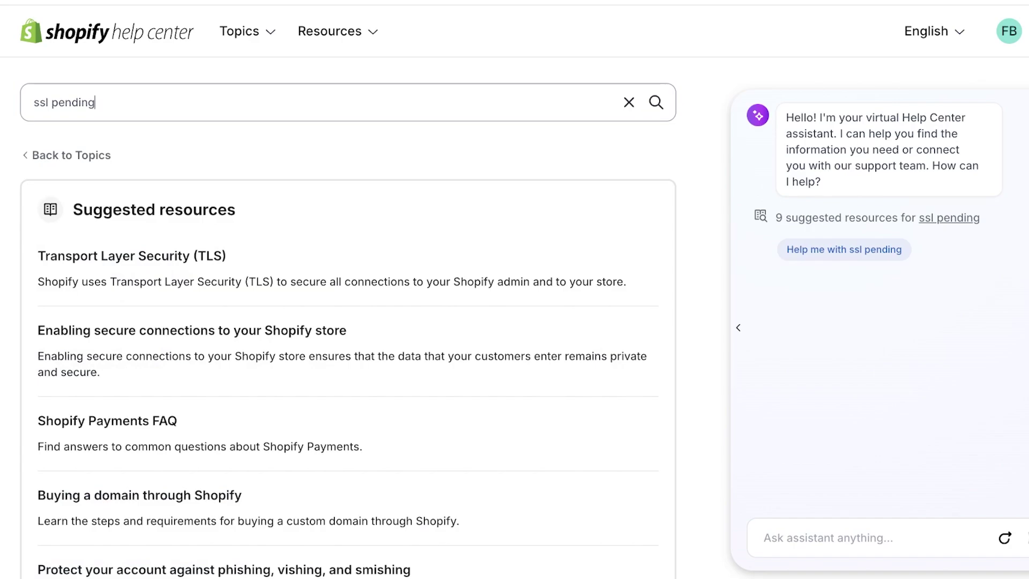
# Step: Ask the Help Center assistant about SSL pending and read that it usually resolves within 24 hours
pyautogui.scroll(-3, 343, 376)
pyautogui.scroll(3, 344, 375)
pyautogui.scroll(-8, 344, 316)
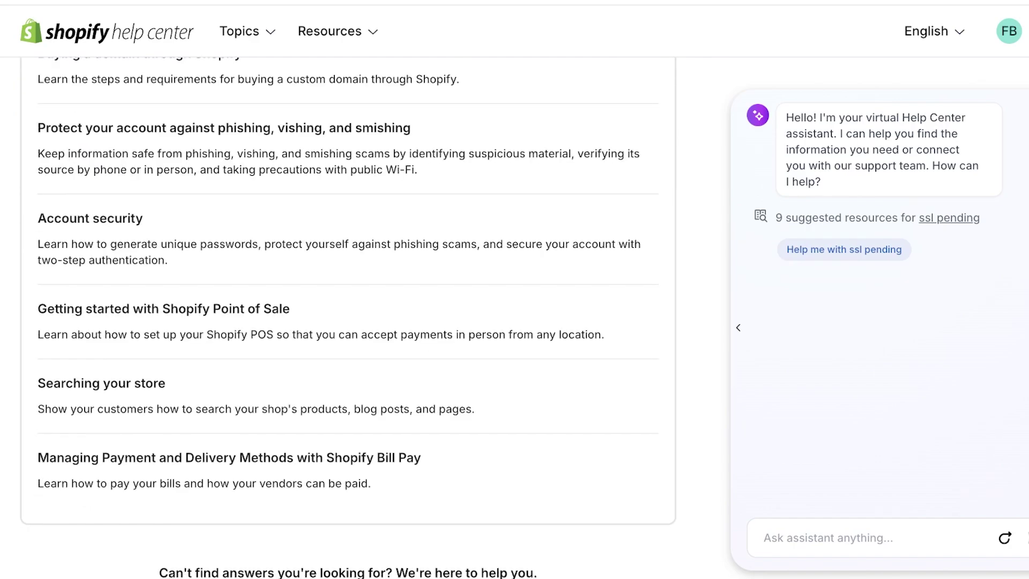
pyautogui.scroll(8, 343, 316)
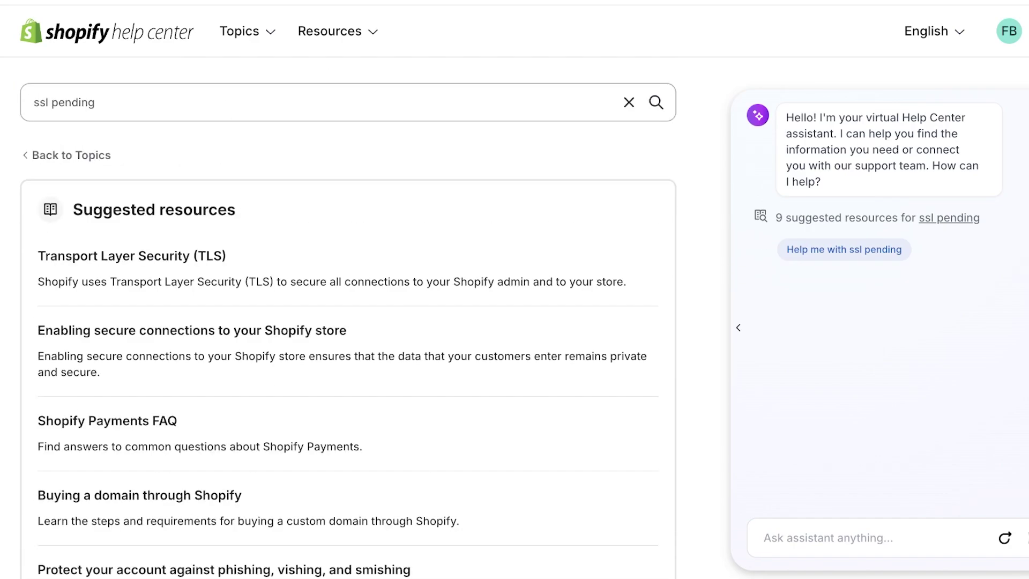
pyautogui.scroll(-3, 343, 315)
pyautogui.scroll(3, 343, 316)
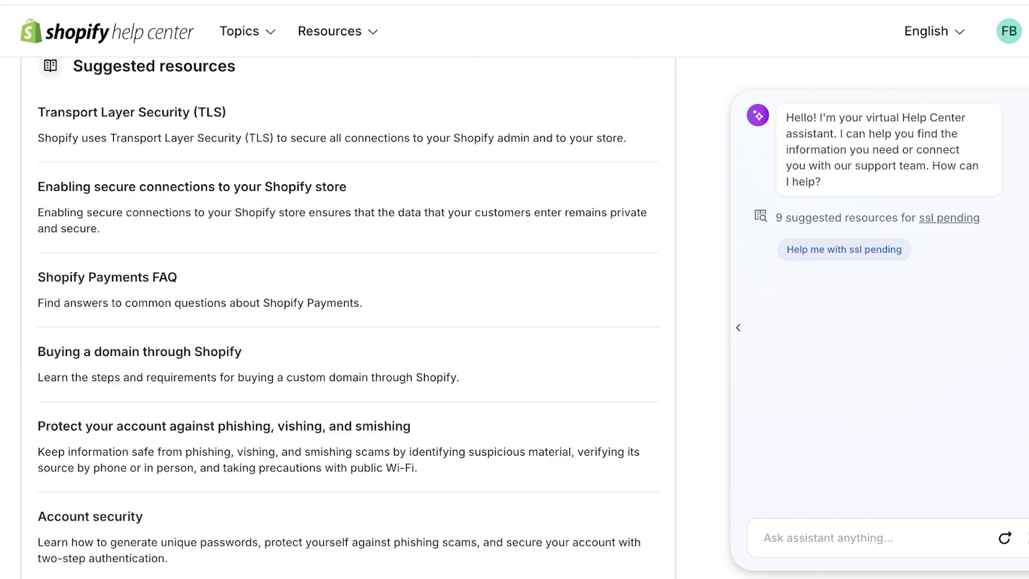
pyautogui.click(845, 250)
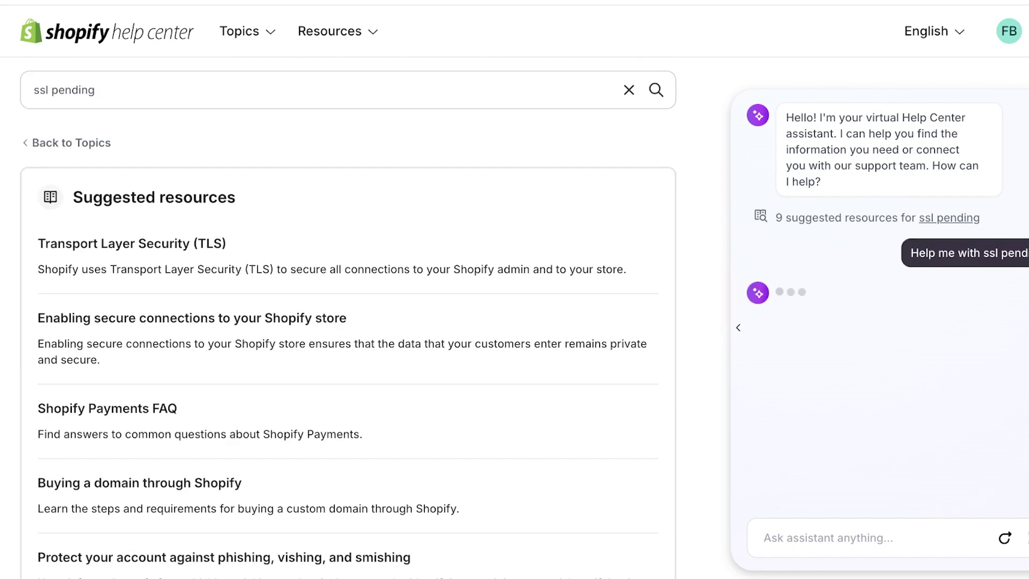
pyautogui.scroll(-2, 343, 317)
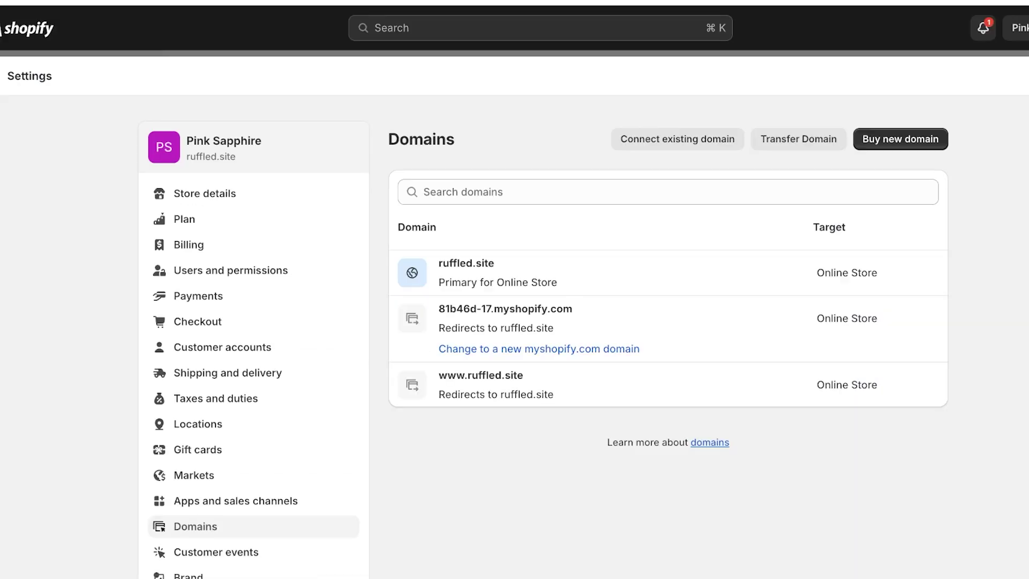
# Step: Close the help panel and return to the store's admin home dashboard
pyautogui.press('Escape')
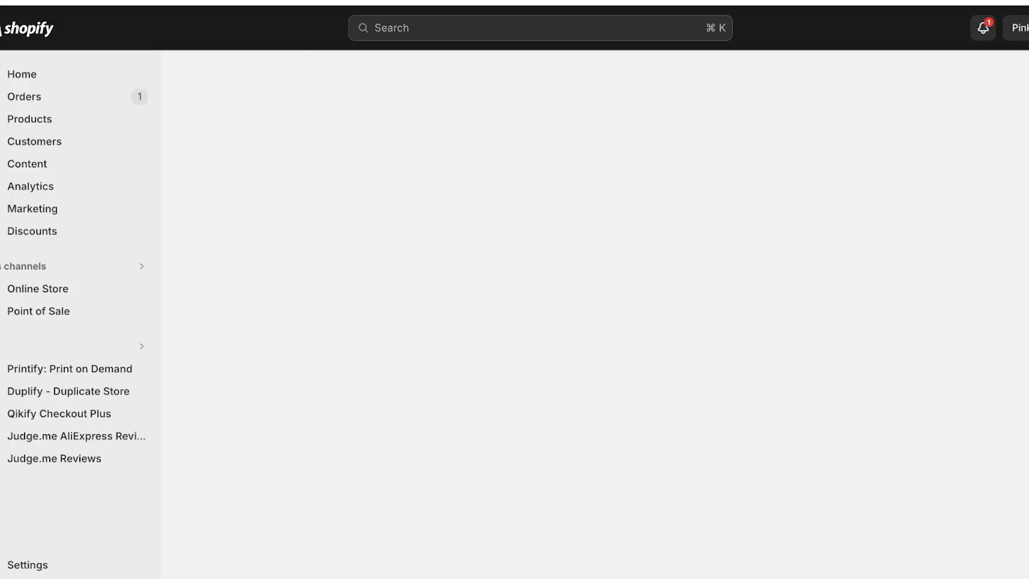
pyautogui.scroll(-5, 636, 317)
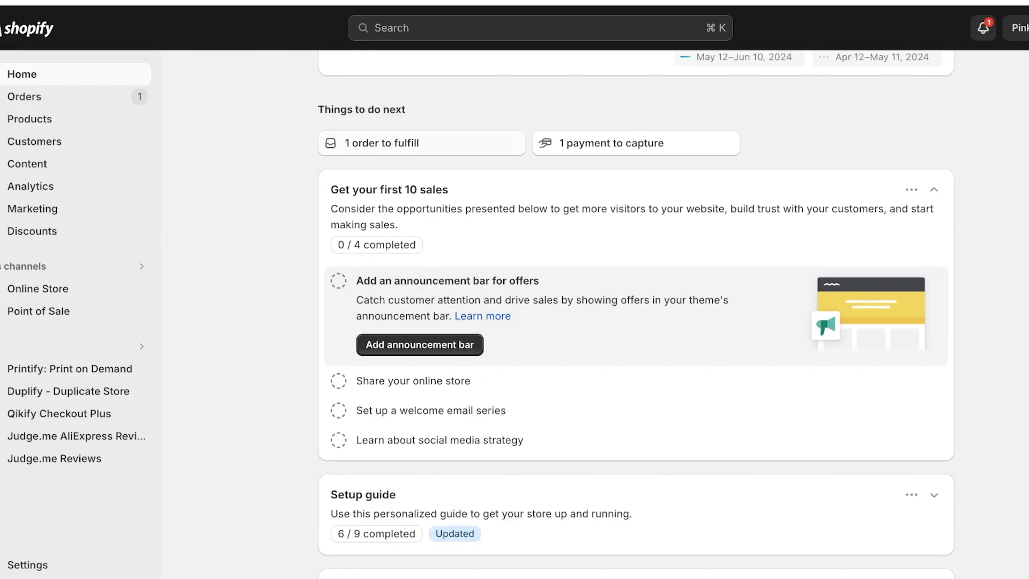
pyautogui.scroll(5, 636, 316)
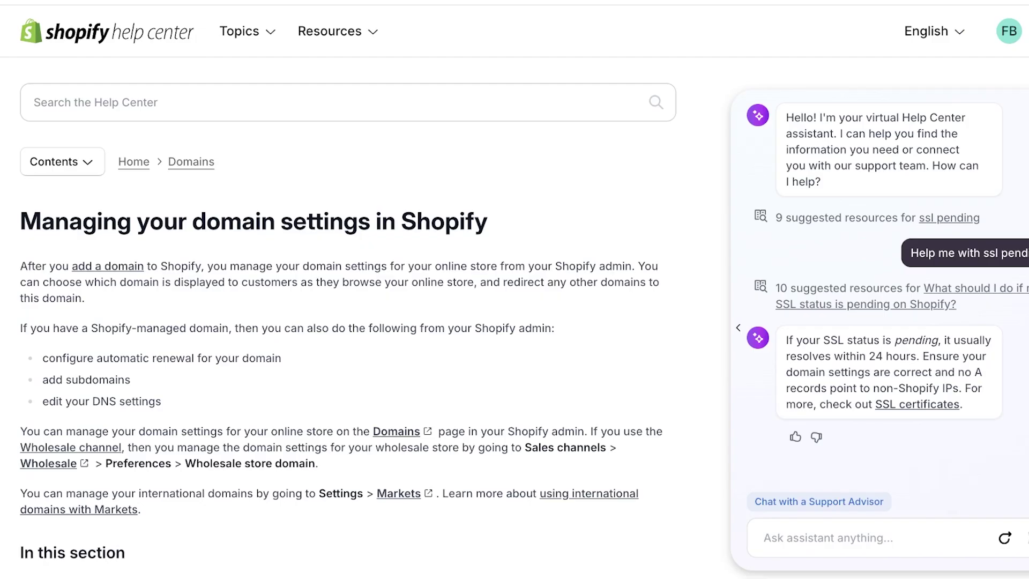